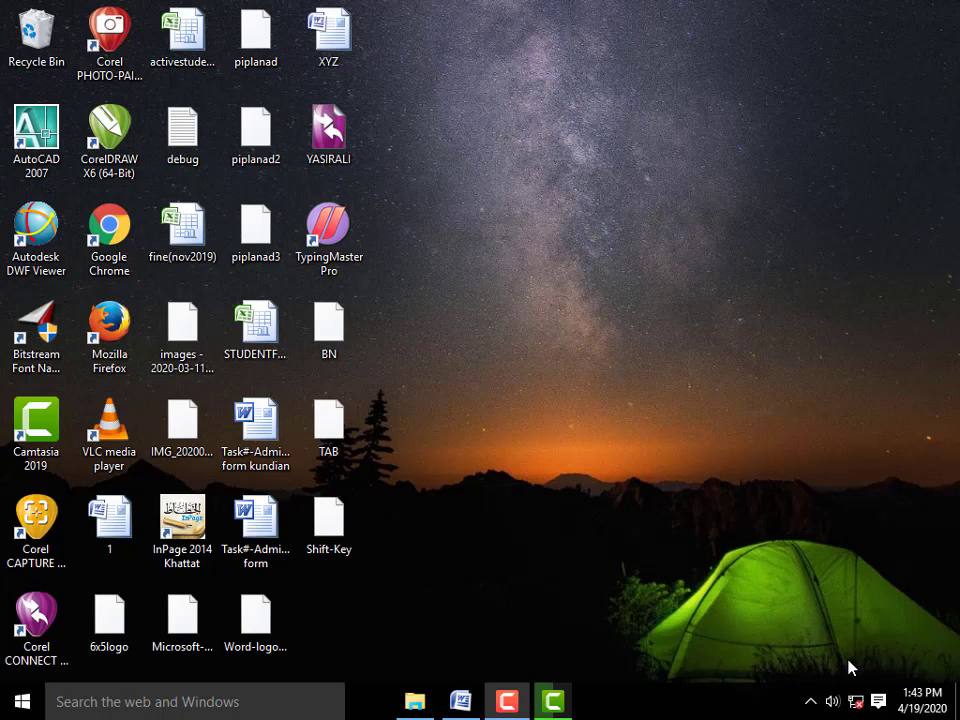
Restore the Word document window holding the portrait photo from the taskbar
{"action": "left_click", "coordinate": [446, 701]}
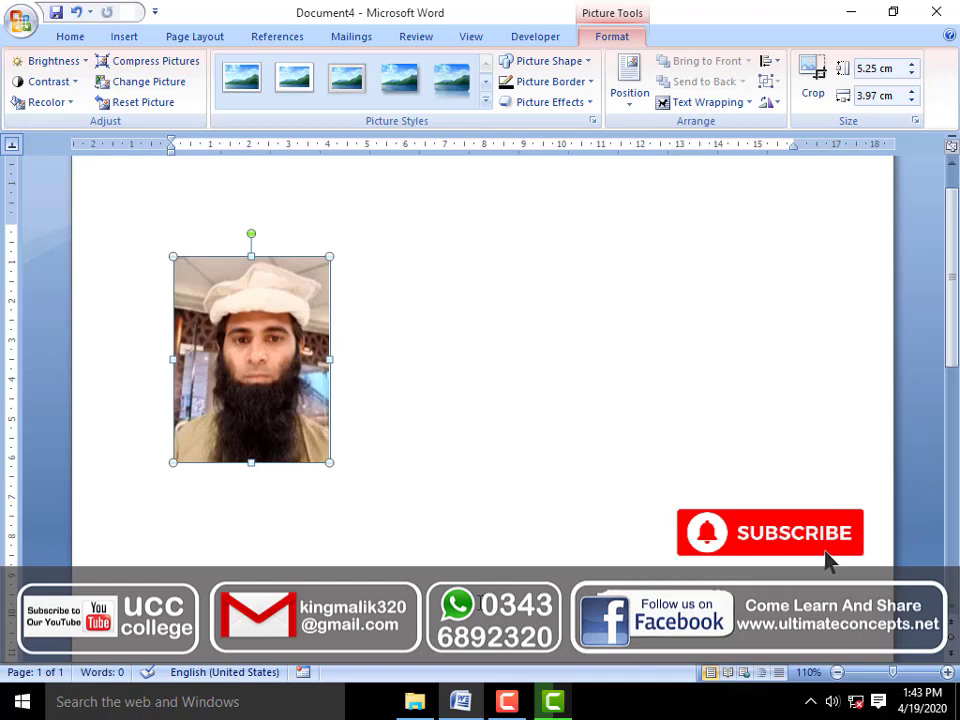
{"action": "left_click", "coordinate": [196, 36]}
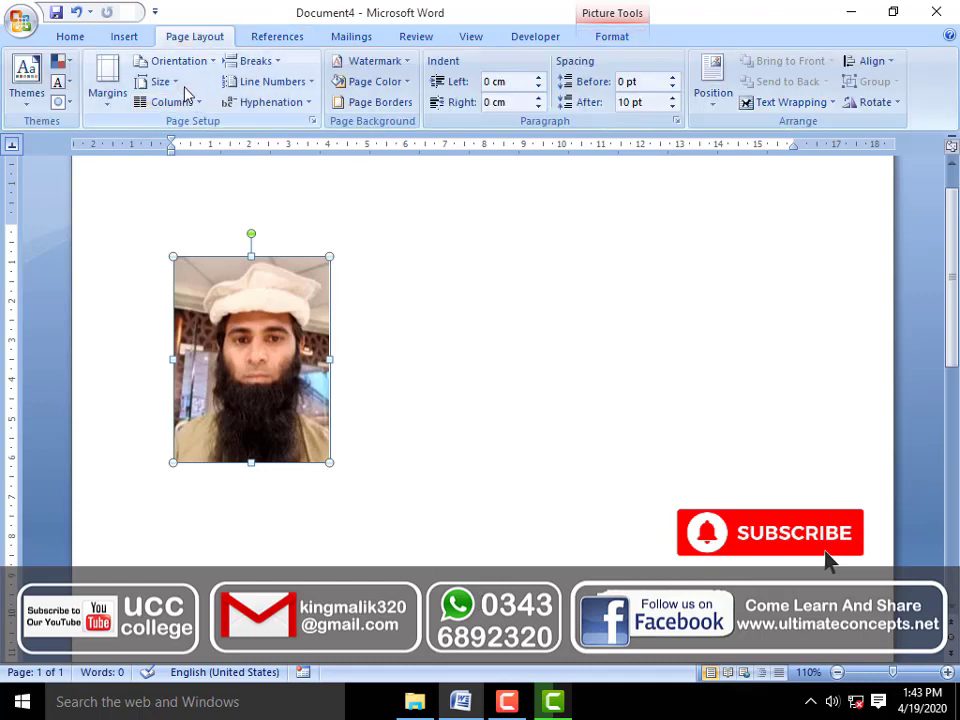
{"action": "left_click", "coordinate": [160, 81]}
{"action": "left_click", "coordinate": [230, 150]}
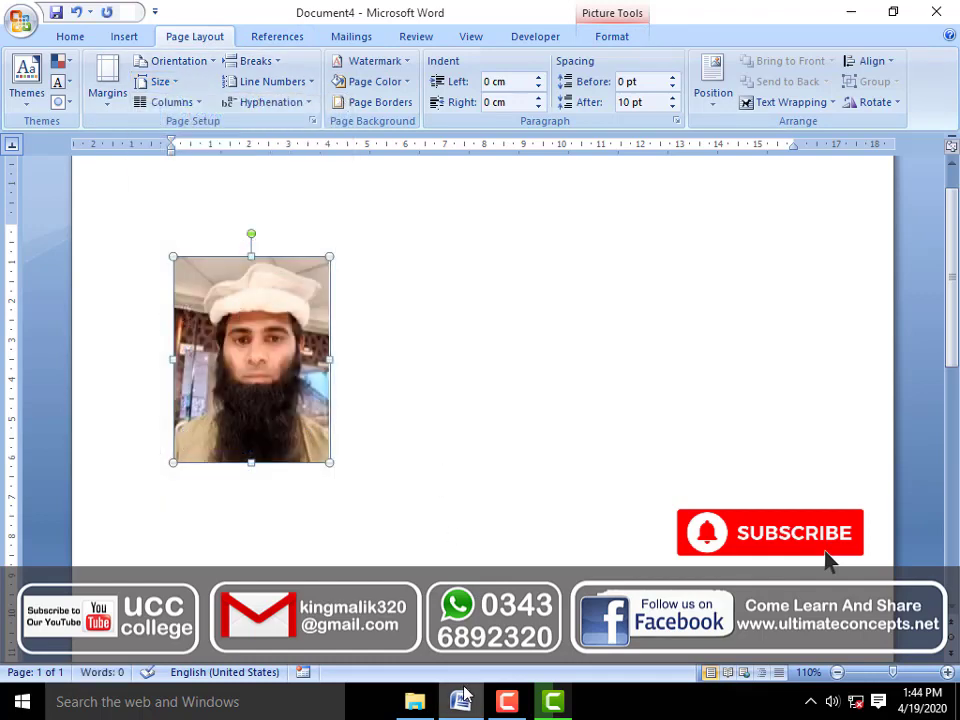
{"action": "mouse_move", "coordinate": [463, 692]}
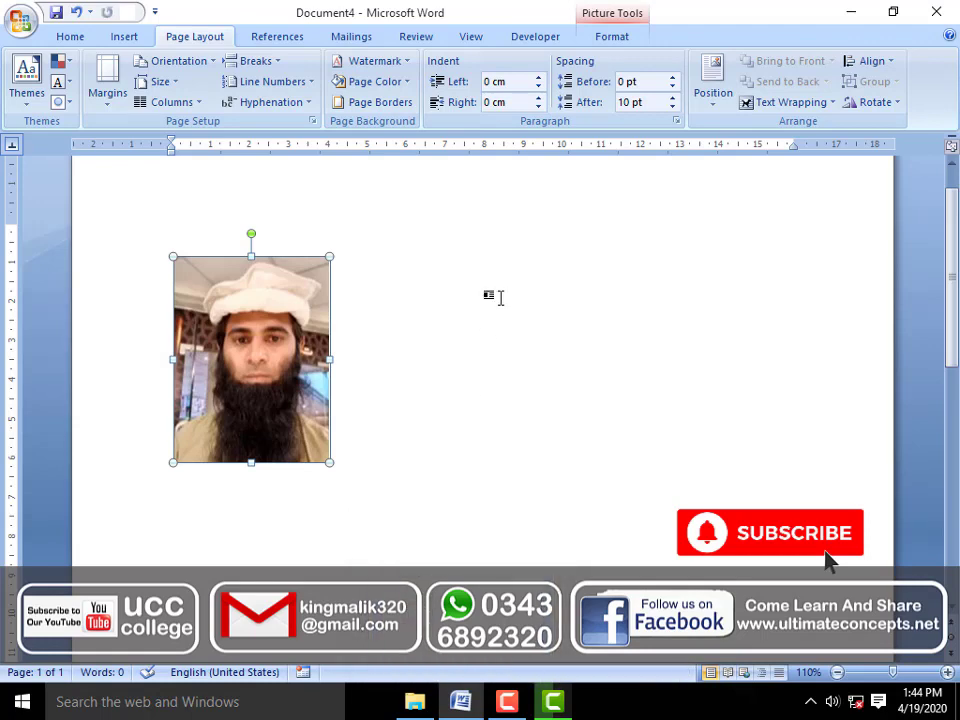
{"action": "left_click", "coordinate": [600, 40]}
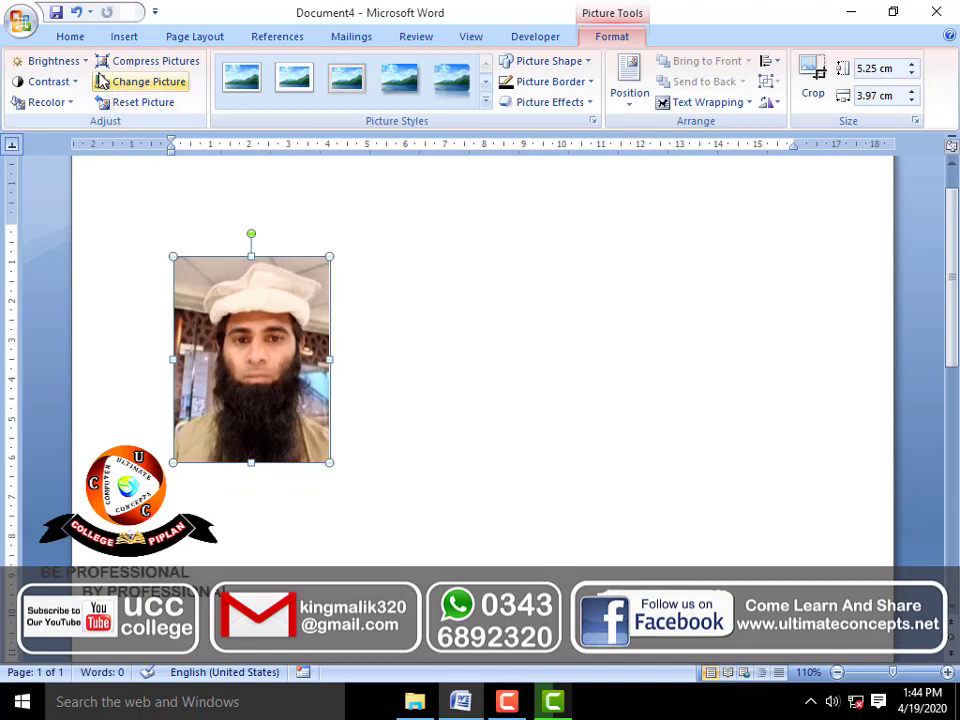
{"action": "left_click", "coordinate": [66, 61]}
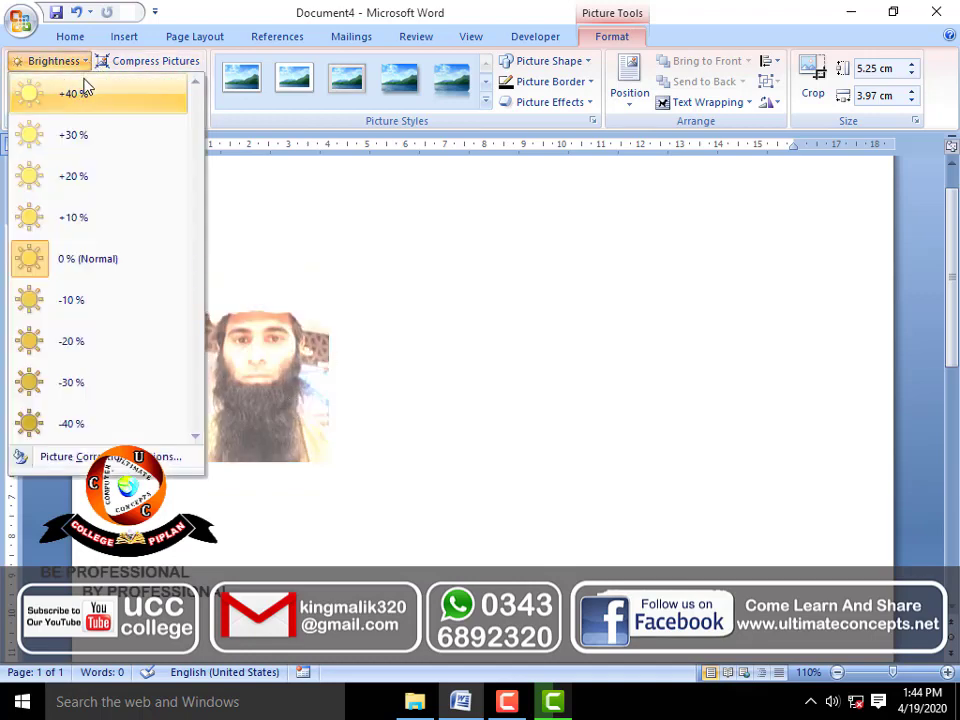
{"action": "left_click", "coordinate": [53, 61]}
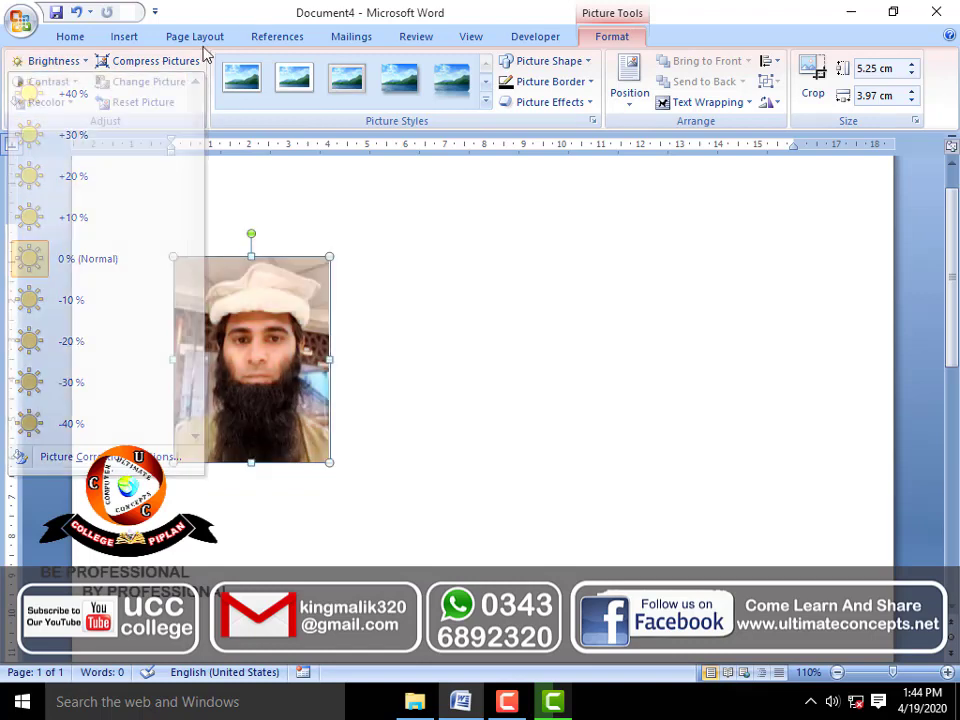
{"action": "left_click", "coordinate": [70, 82]}
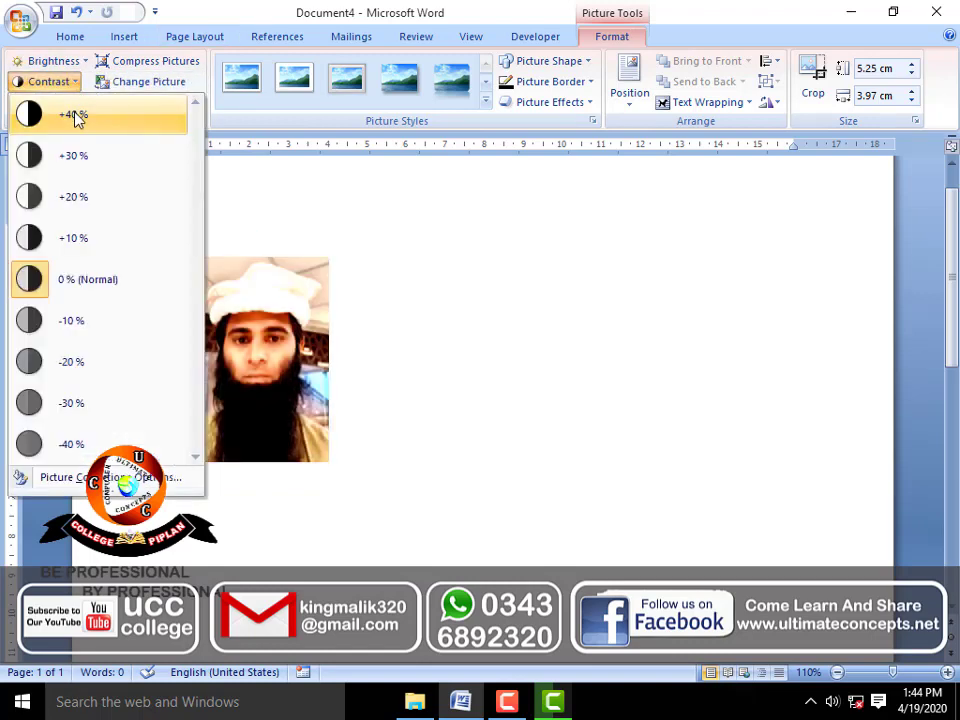
{"action": "left_click", "coordinate": [240, 17]}
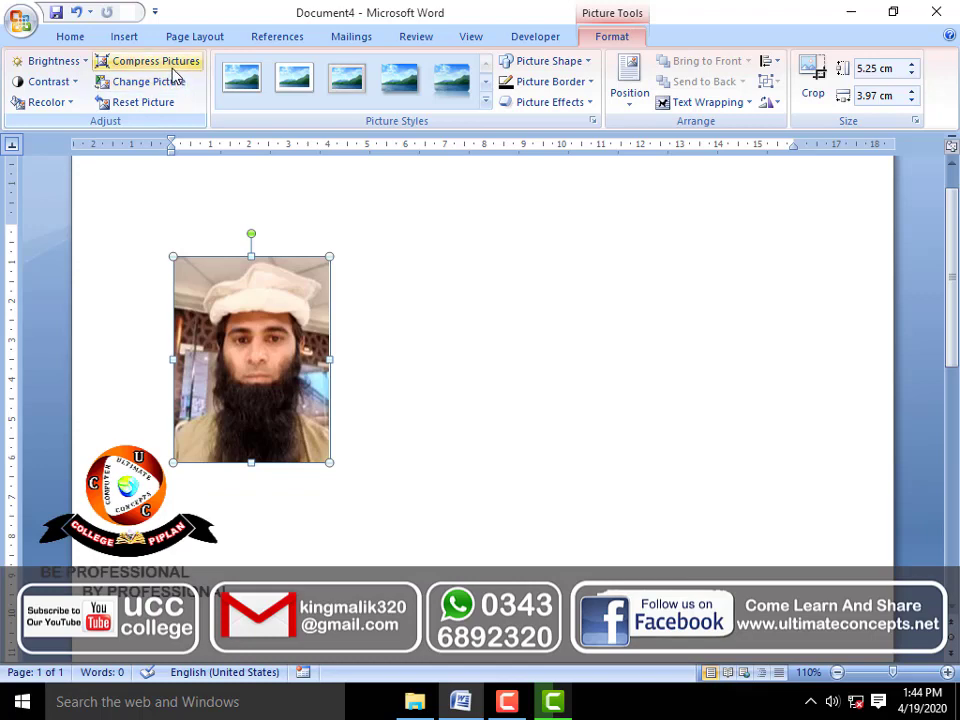
{"action": "left_click", "coordinate": [176, 63]}
{"action": "left_click", "coordinate": [576, 301]}
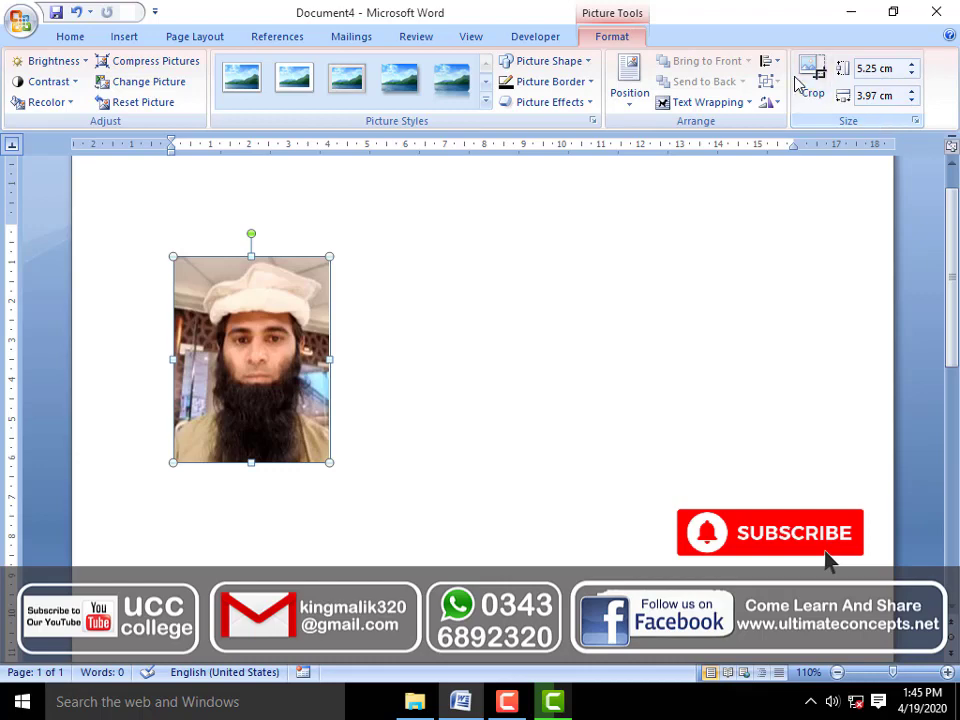
Lower the photo's height and raise its width with the Size spinners to 4.94 × 3.7 cm
{"action": "left_click", "coordinate": [912, 75]}
{"action": "left_click", "coordinate": [912, 75]}
{"action": "left_click", "coordinate": [912, 75]}
{"action": "left_click", "coordinate": [912, 75]}
{"action": "left_click", "coordinate": [912, 75]}
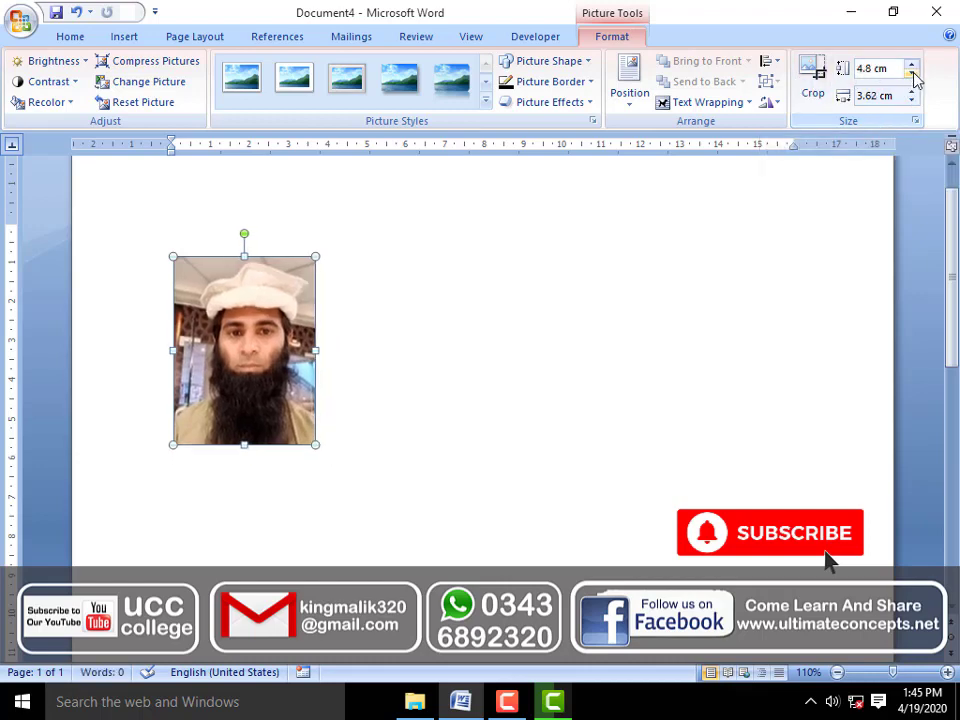
{"action": "left_click", "coordinate": [912, 75]}
{"action": "left_click", "coordinate": [912, 75]}
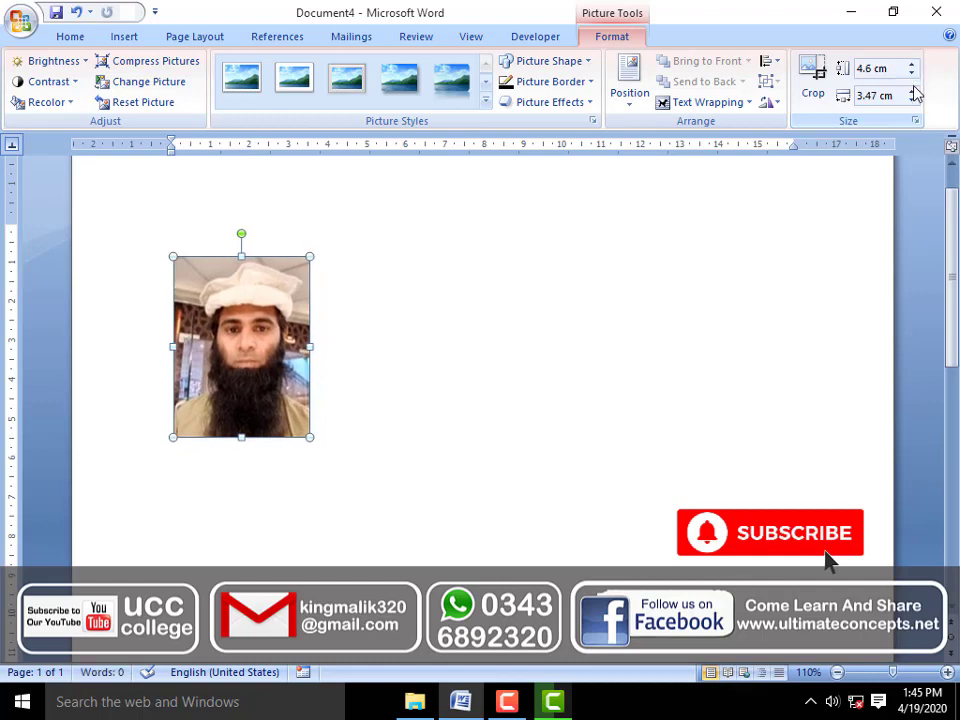
{"action": "left_click", "coordinate": [912, 92]}
{"action": "left_click", "coordinate": [912, 92]}
{"action": "left_click", "coordinate": [912, 92]}
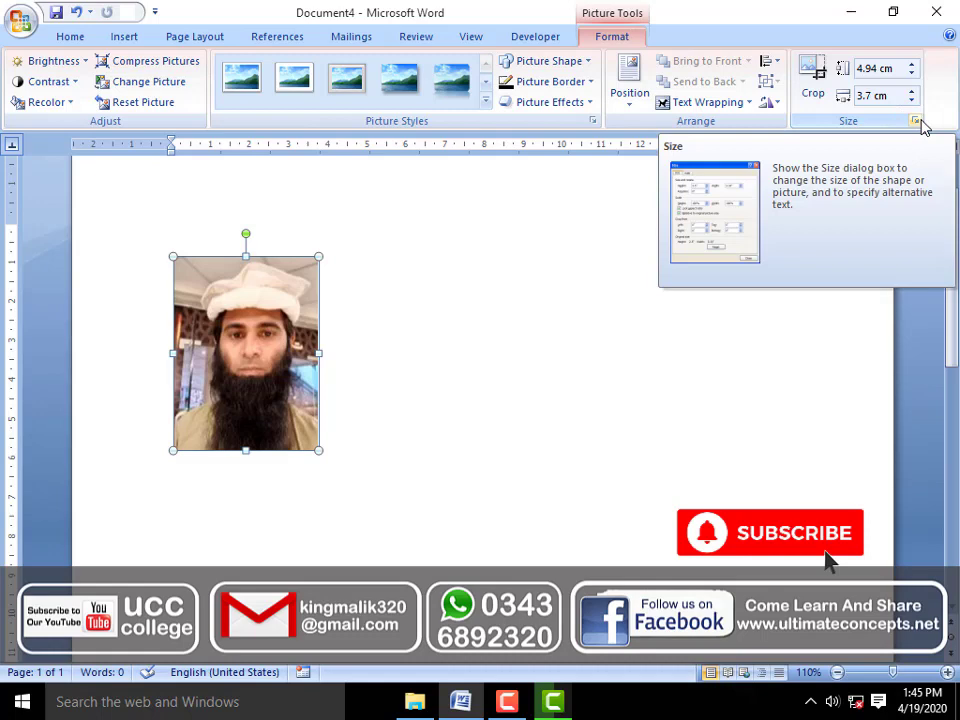
In the Size dialog, unlock aspect ratio and relative sizing, then set width 3.5 cm, height 4.5 cm
{"action": "left_click", "coordinate": [916, 121]}
{"action": "left_click_drag", "start_coordinate": [453, 175], "coordinate": [501, 148]}
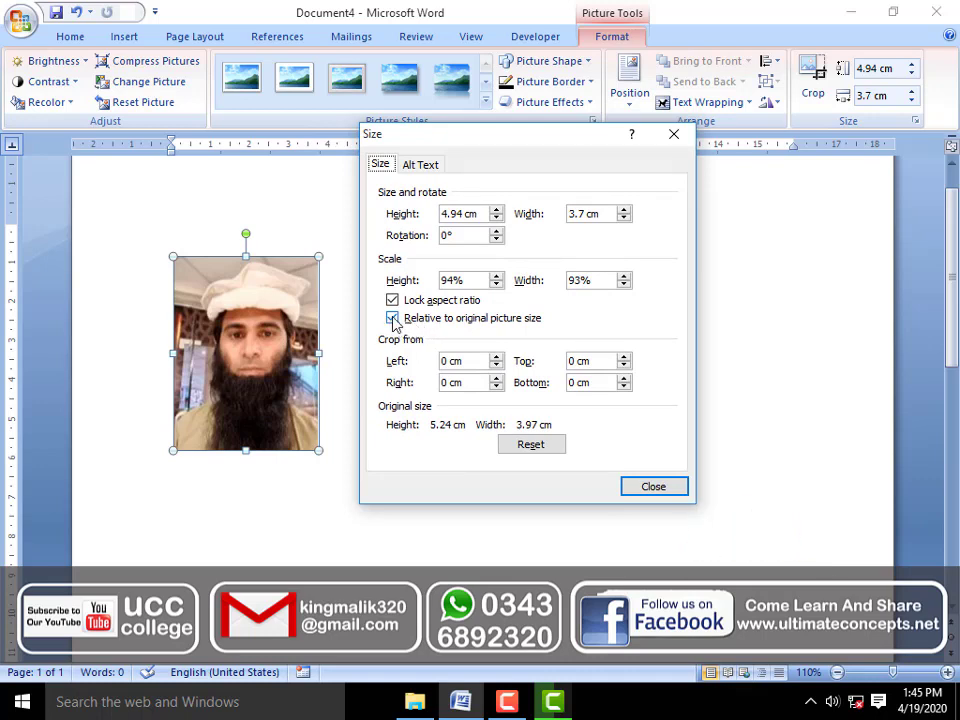
{"action": "left_click", "coordinate": [392, 318]}
{"action": "left_click", "coordinate": [392, 300]}
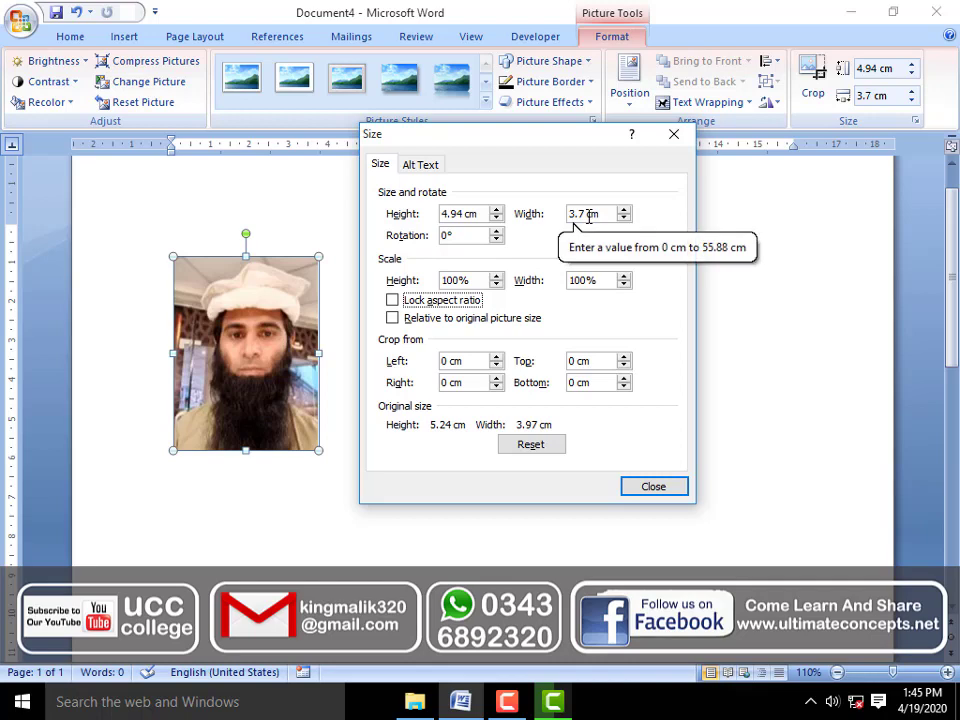
{"action": "left_click", "coordinate": [623, 219]}
{"action": "left_click", "coordinate": [623, 219]}
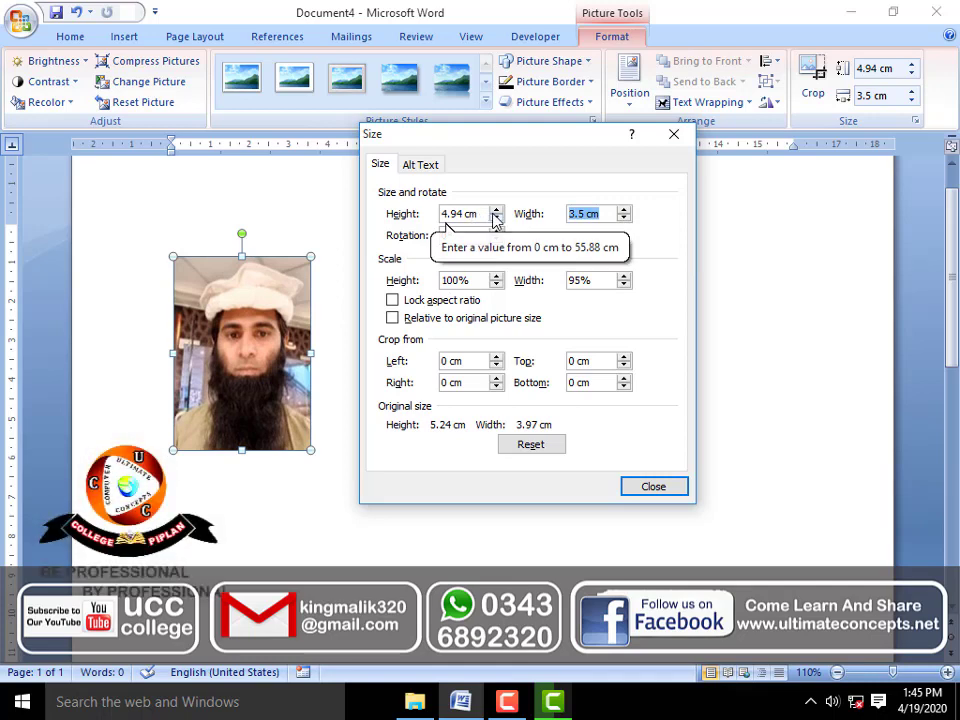
{"action": "left_click", "coordinate": [496, 219]}
{"action": "left_click", "coordinate": [496, 219]}
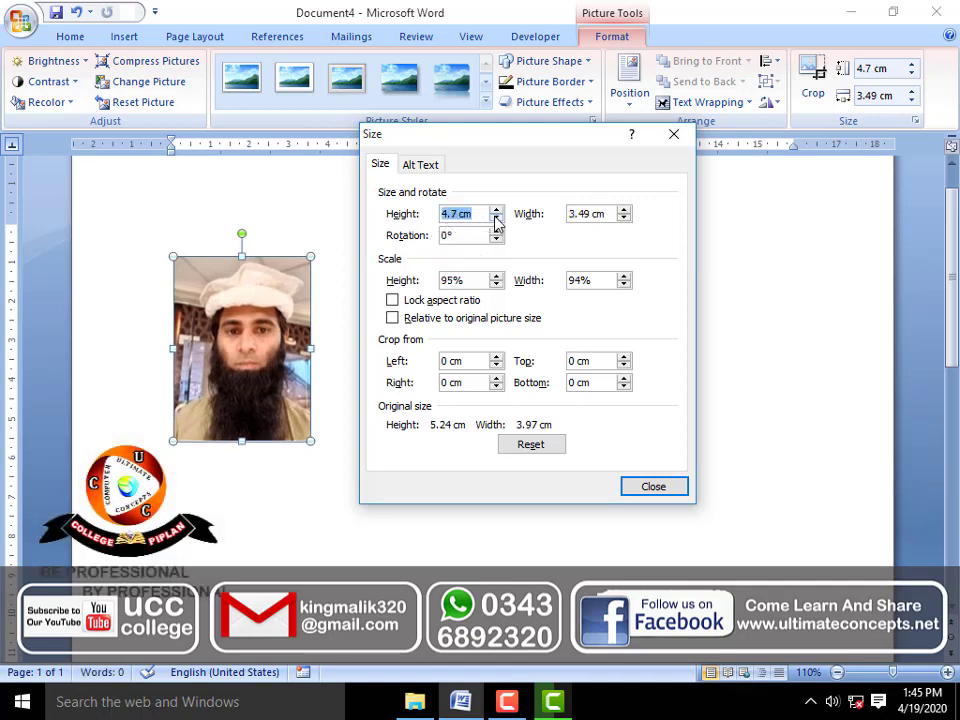
{"action": "left_click", "coordinate": [496, 219]}
{"action": "left_click", "coordinate": [496, 219]}
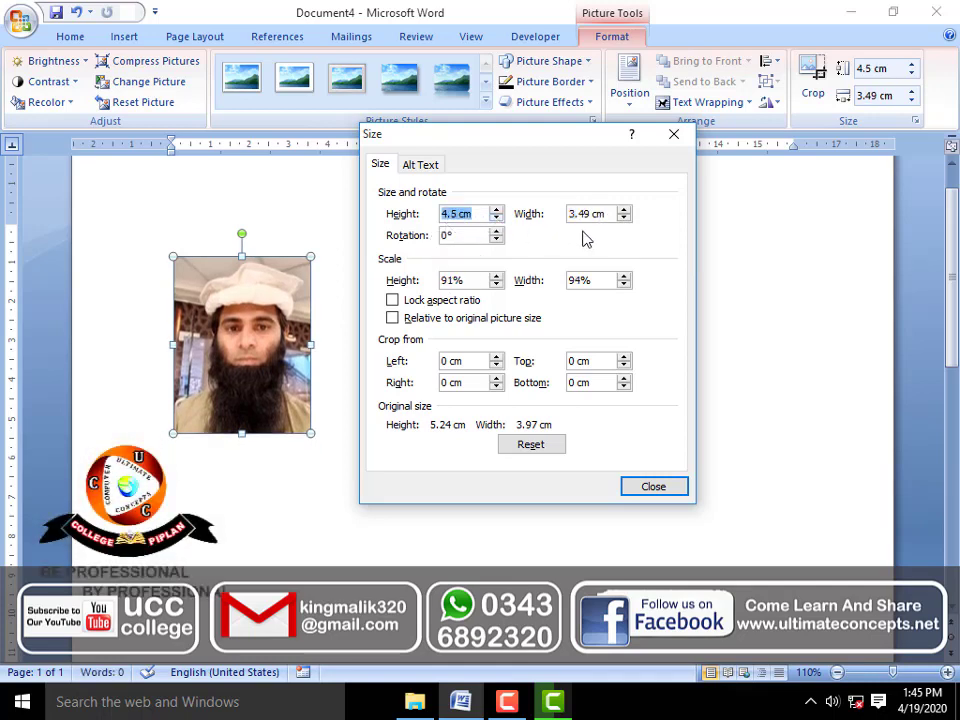
{"action": "left_click", "coordinate": [658, 492]}
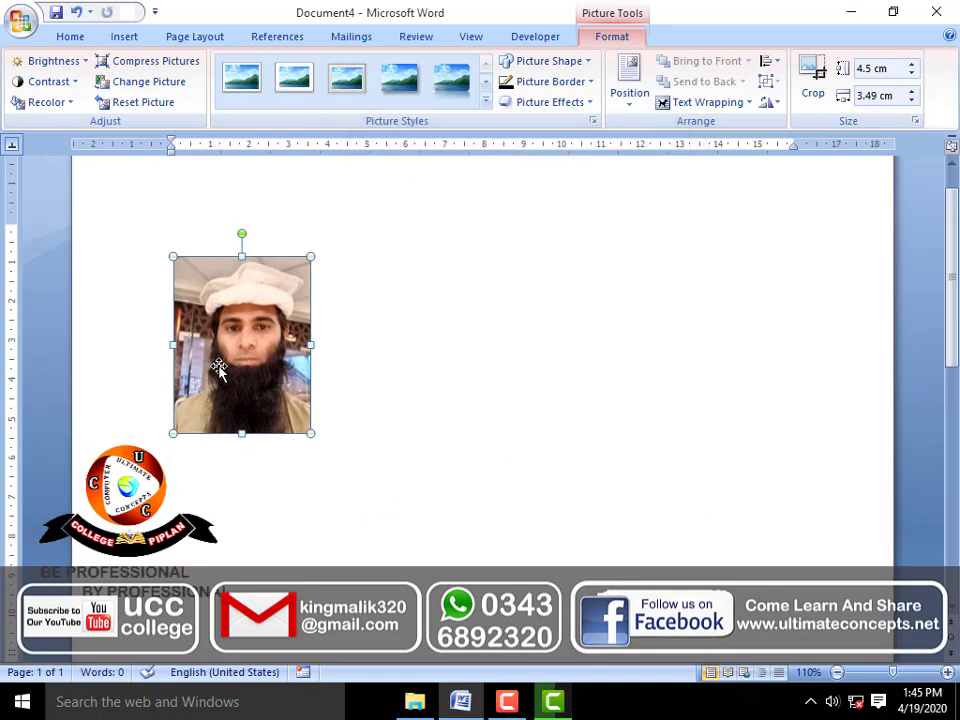
Give the photo a black picture border
{"action": "left_click", "coordinate": [364, 358]}
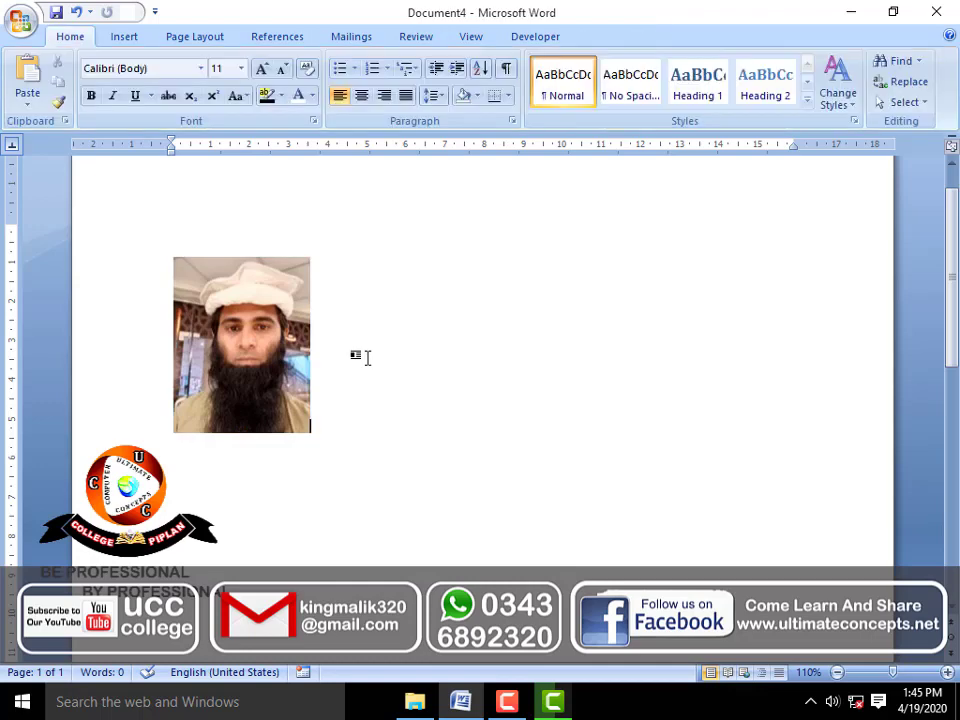
{"action": "left_click", "coordinate": [262, 324]}
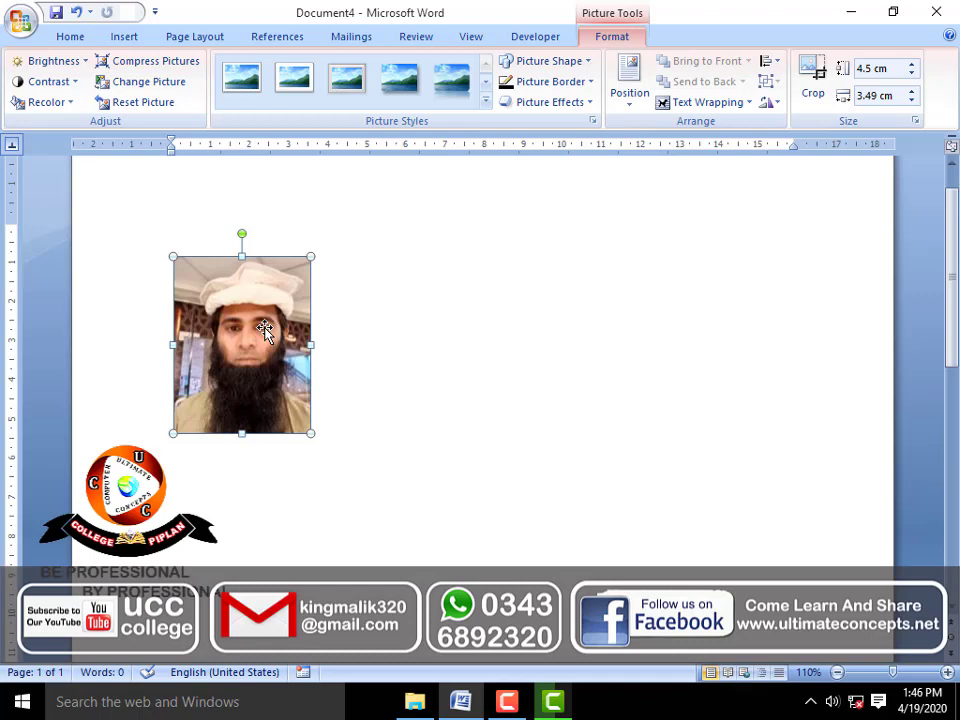
{"action": "left_click", "coordinate": [590, 84]}
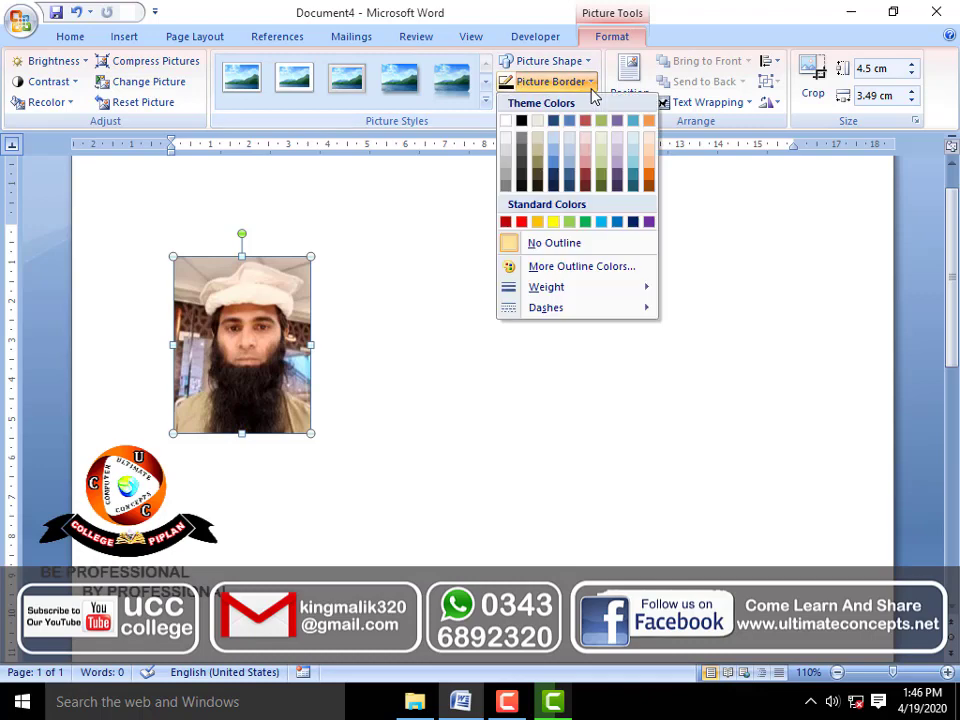
{"action": "left_click", "coordinate": [521, 120]}
Set the photo's border weight to 1½ pt
{"action": "left_click", "coordinate": [336, 266]}
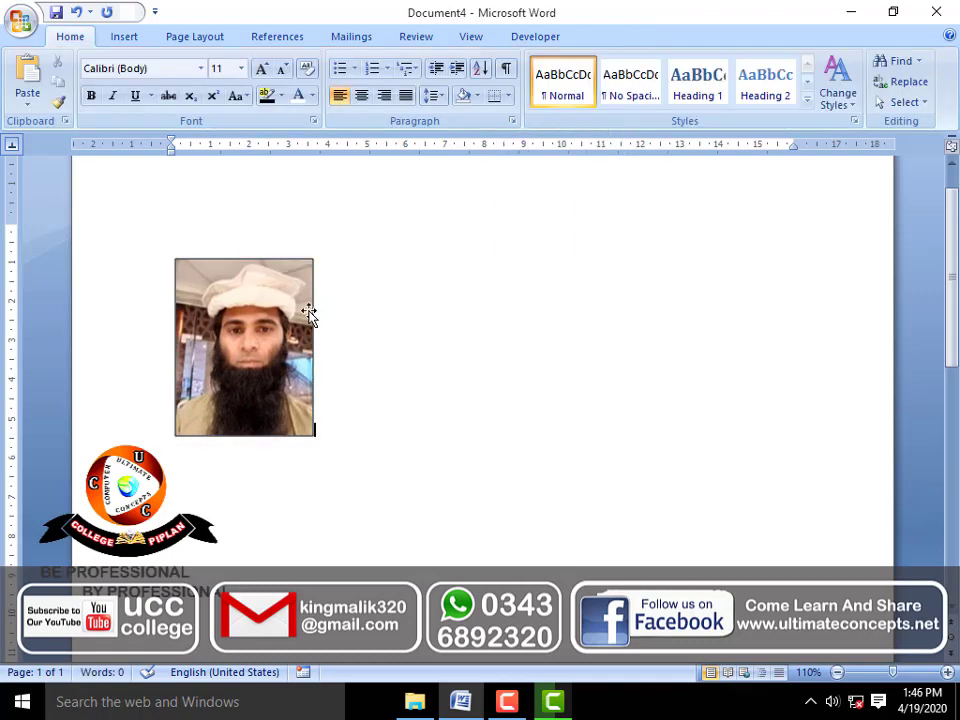
{"action": "left_click", "coordinate": [304, 314]}
{"action": "left_click", "coordinate": [590, 82]}
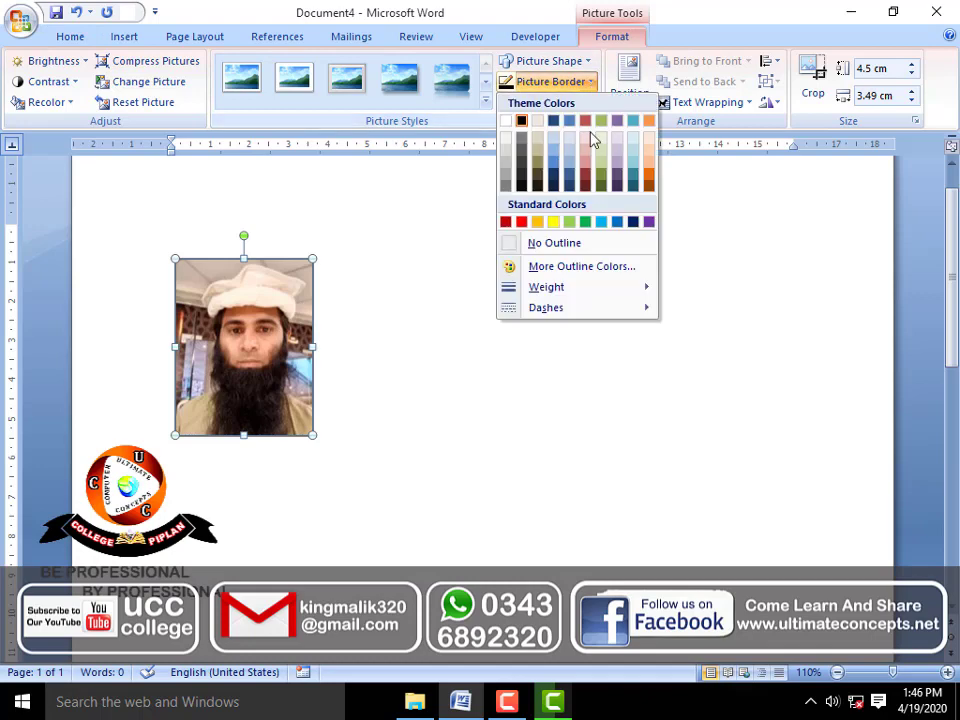
{"action": "mouse_move", "coordinate": [595, 290]}
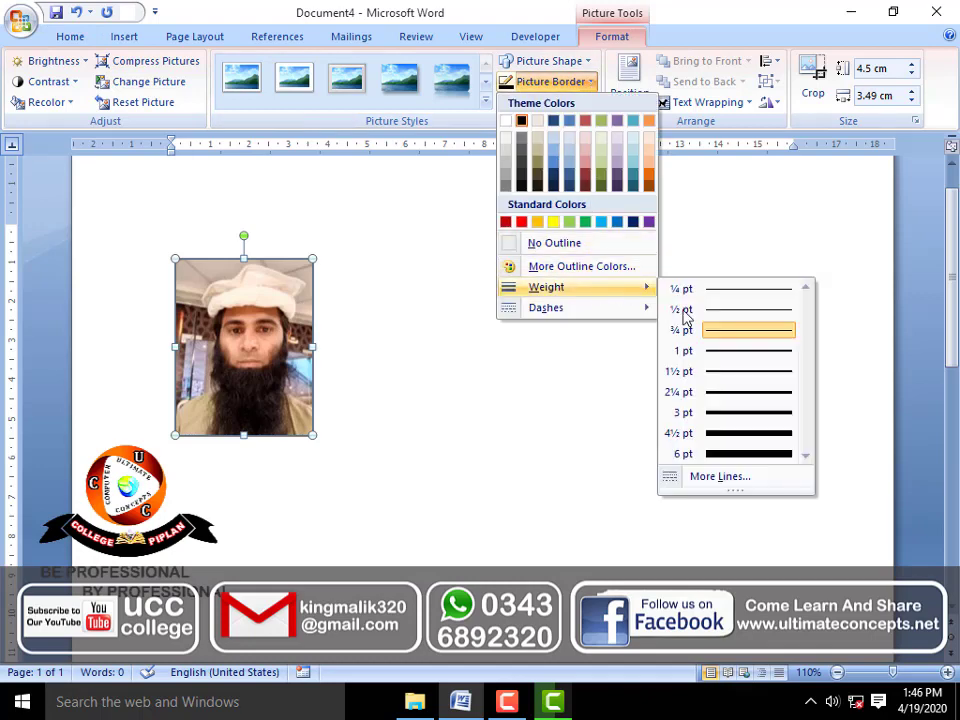
{"action": "left_click", "coordinate": [729, 379]}
{"action": "left_click", "coordinate": [390, 388]}
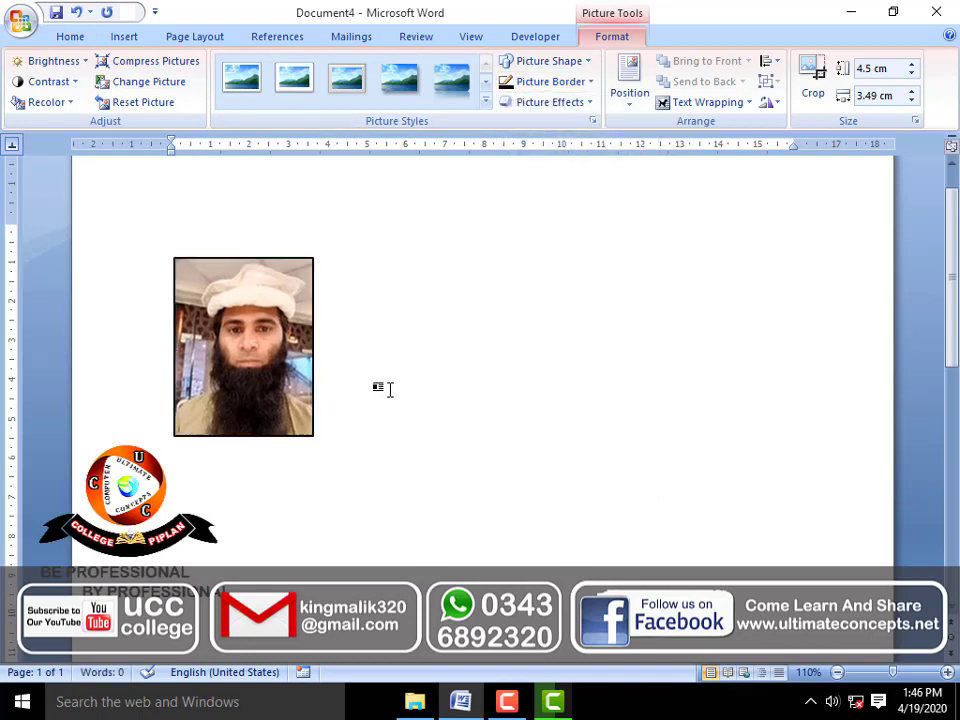
{"action": "left_click", "coordinate": [279, 381]}
Make the photo float with text wrapping at the top-left corner and Ctrl-drag a copy beside it
{"action": "left_click", "coordinate": [630, 85]}
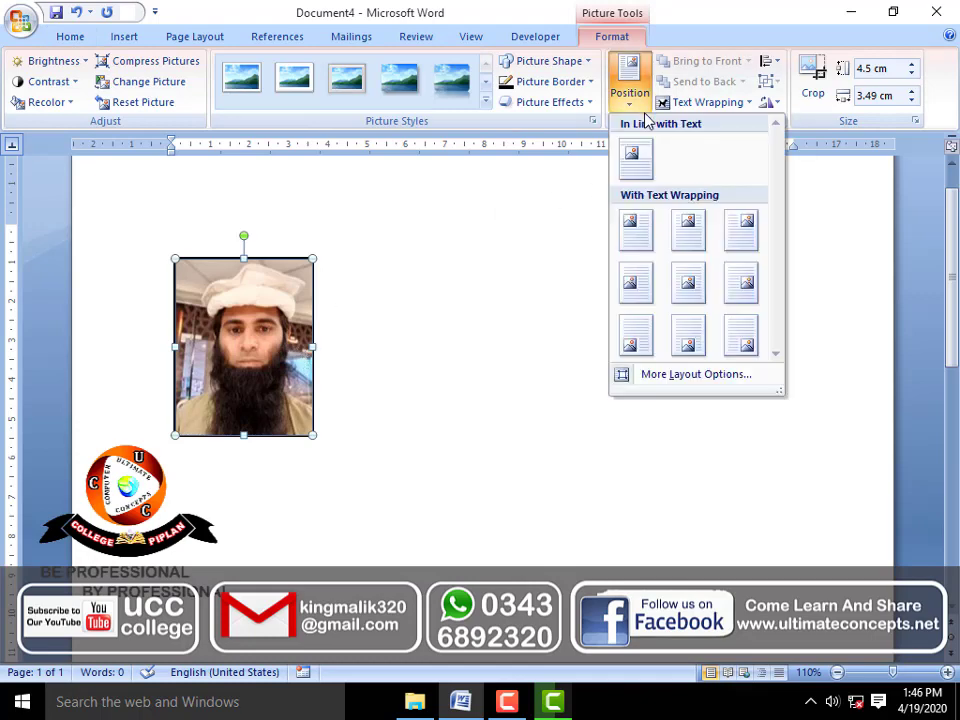
{"action": "left_click", "coordinate": [683, 240]}
{"action": "left_click_drag", "start_coordinate": [491, 295], "coordinate": [167, 246]}
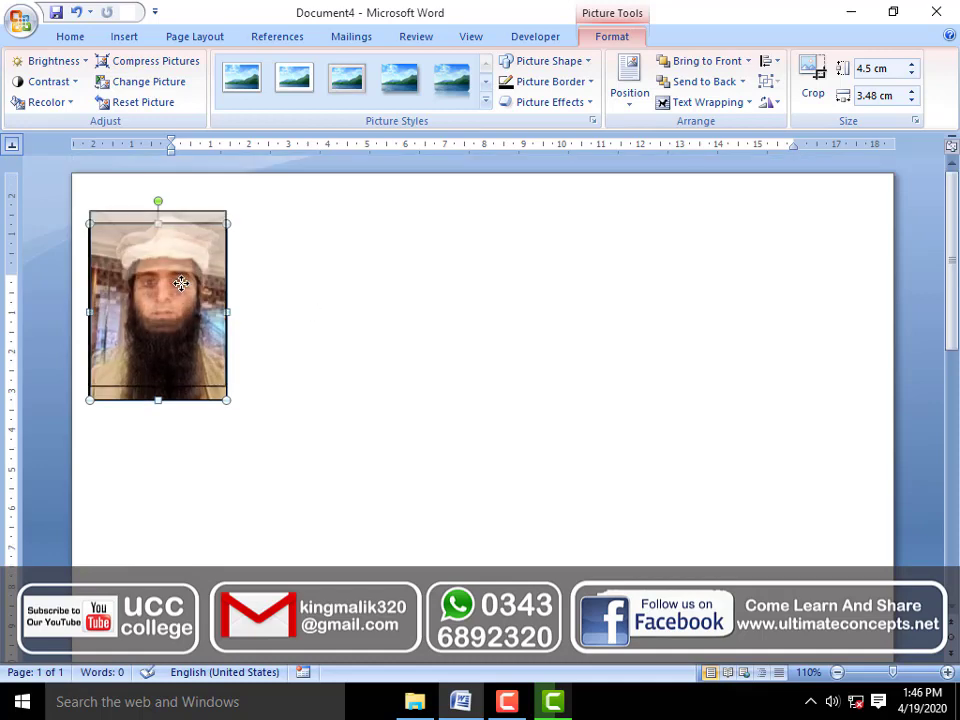
{"action": "left_click_drag", "start_coordinate": [180, 297], "coordinate": [182, 283]}
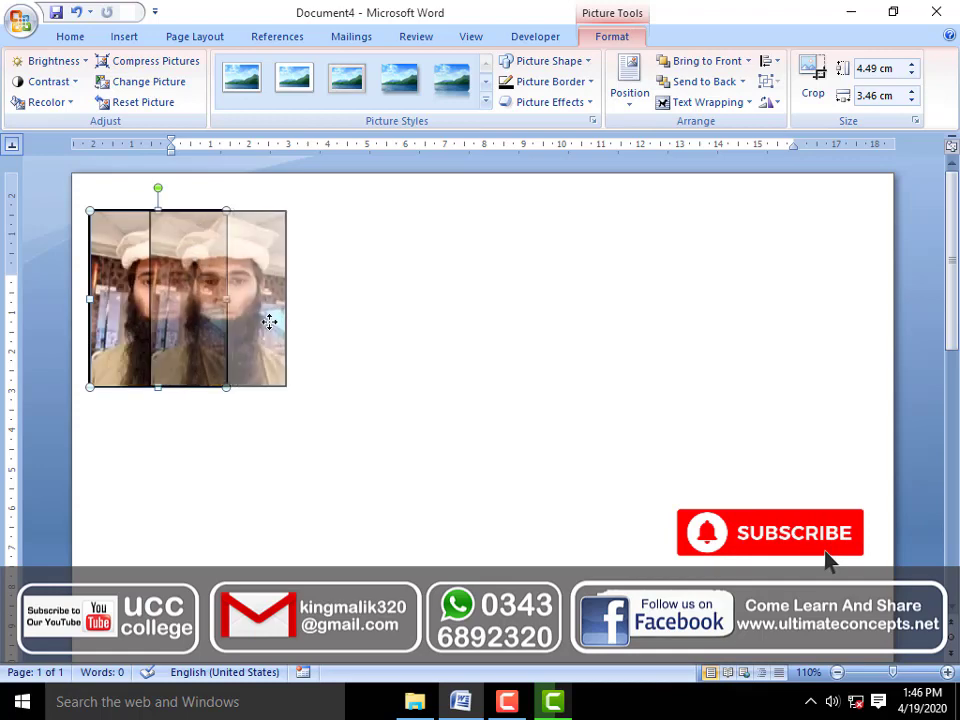
{"action": "left_click_drag", "start_coordinate": [213, 330], "coordinate": [274, 333]}
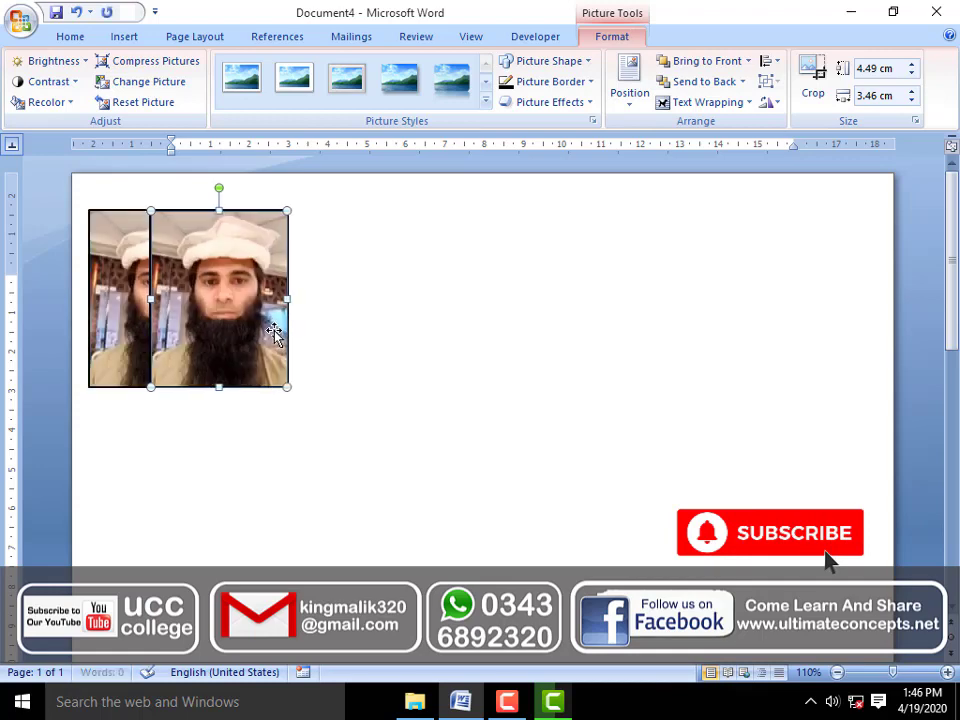
Space the copy out and Ctrl-drag further copies to build a row of five photos
{"action": "key", "text": "Right"}
{"action": "key", "text": "Right"}
{"action": "key", "text": "Right"}
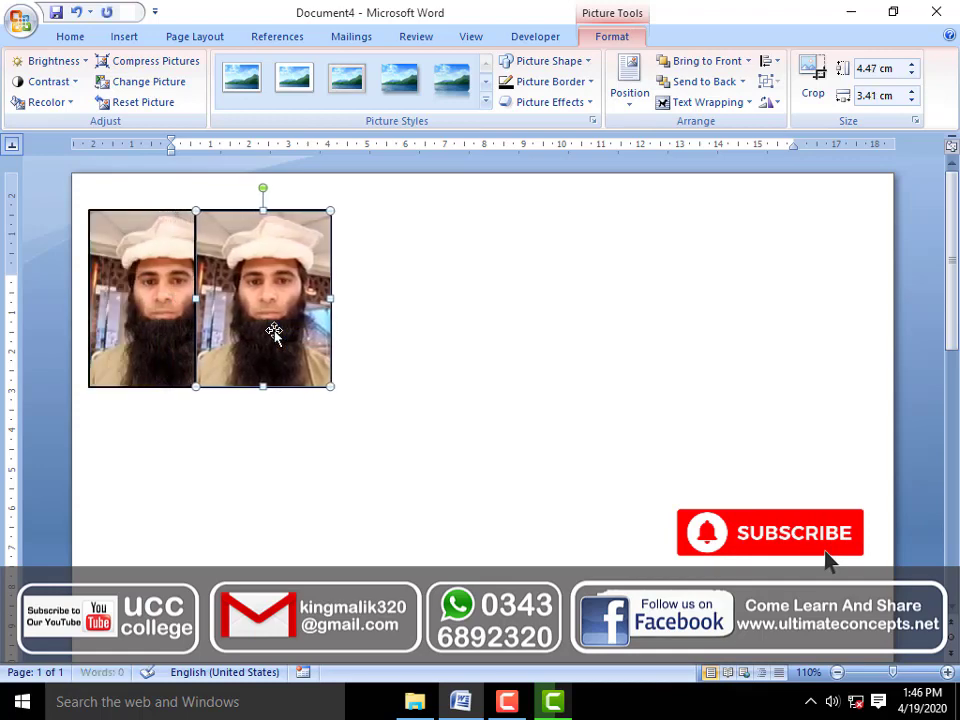
{"action": "key", "text": "Right"}
{"action": "key", "text": "Right"}
{"action": "key", "text": "Right"}
{"action": "key", "text": "Right"}
{"action": "key", "text": "Right"}
{"action": "key", "text": "Right"}
{"action": "key", "text": "Right"}
{"action": "key", "text": "Right"}
{"action": "key", "text": "Right"}
{"action": "key", "text": "Right"}
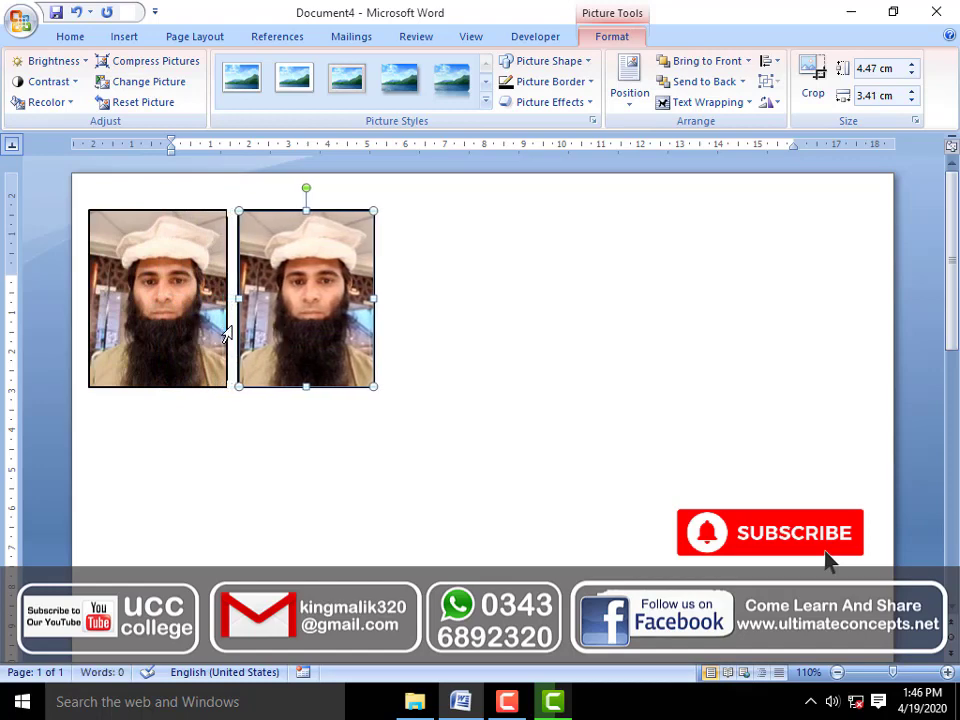
{"action": "left_click", "coordinate": [202, 317], "text": "ctrl"}
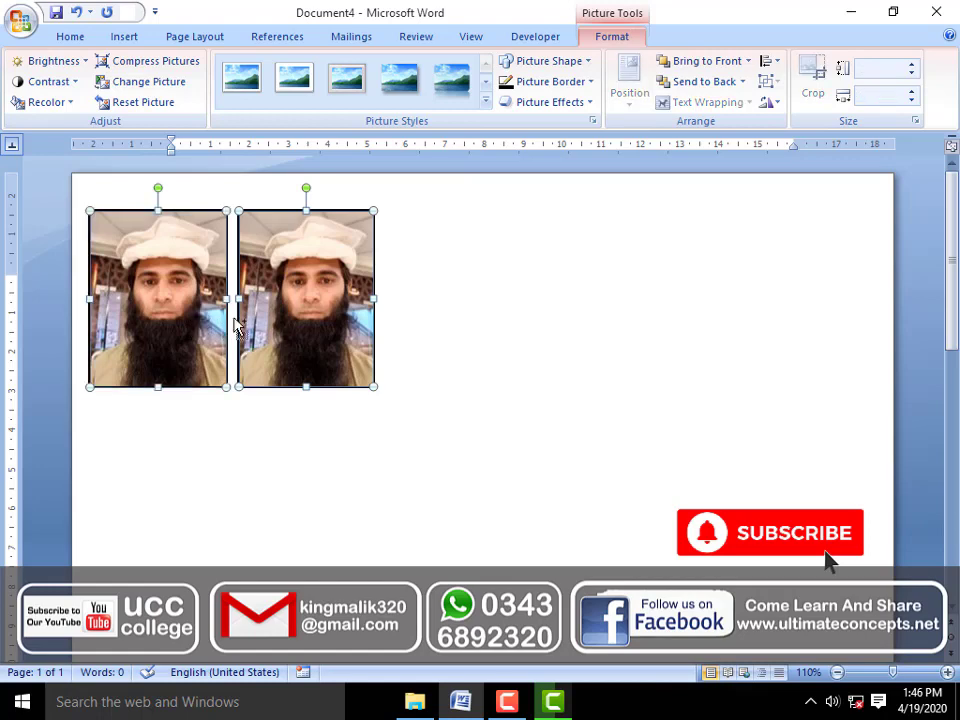
{"action": "left_click_drag", "start_coordinate": [332, 332], "coordinate": [630, 331]}
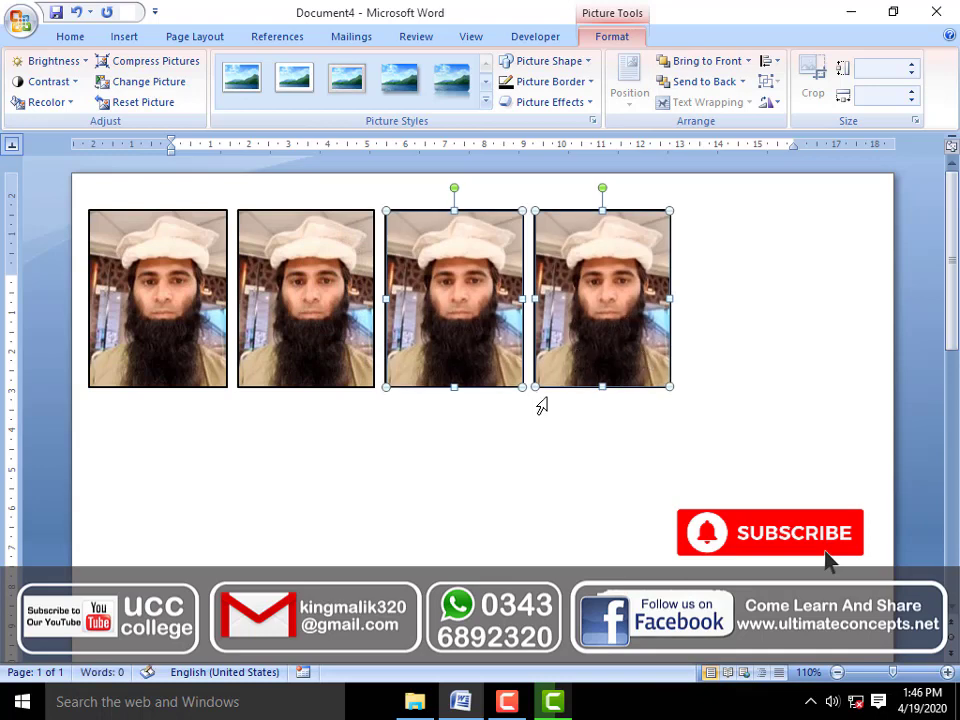
{"action": "left_click", "coordinate": [541, 414]}
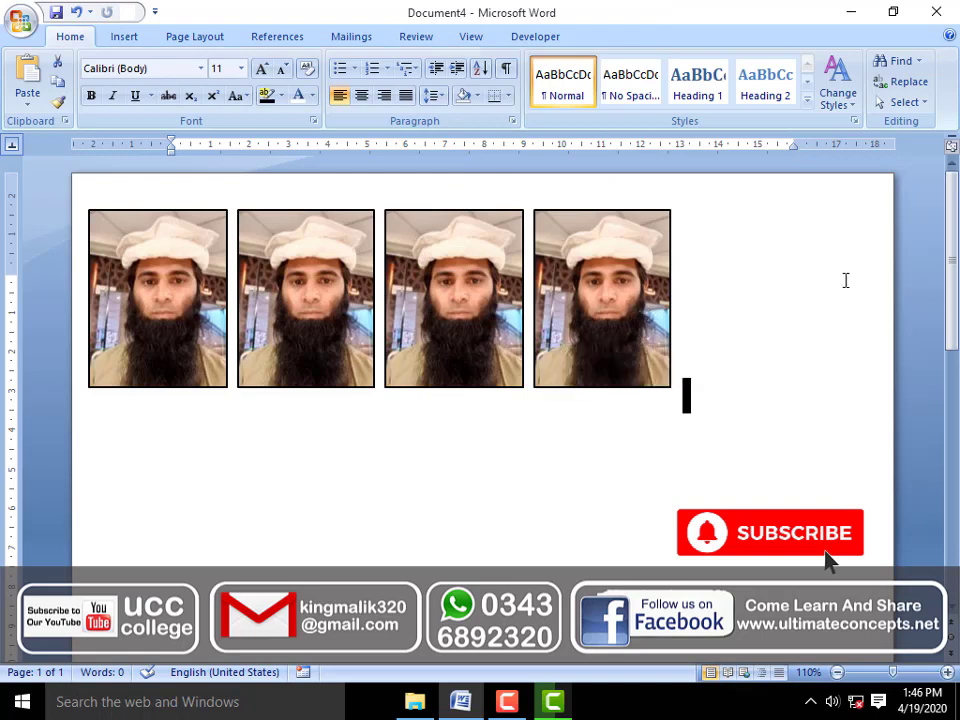
{"action": "left_click", "coordinate": [584, 311]}
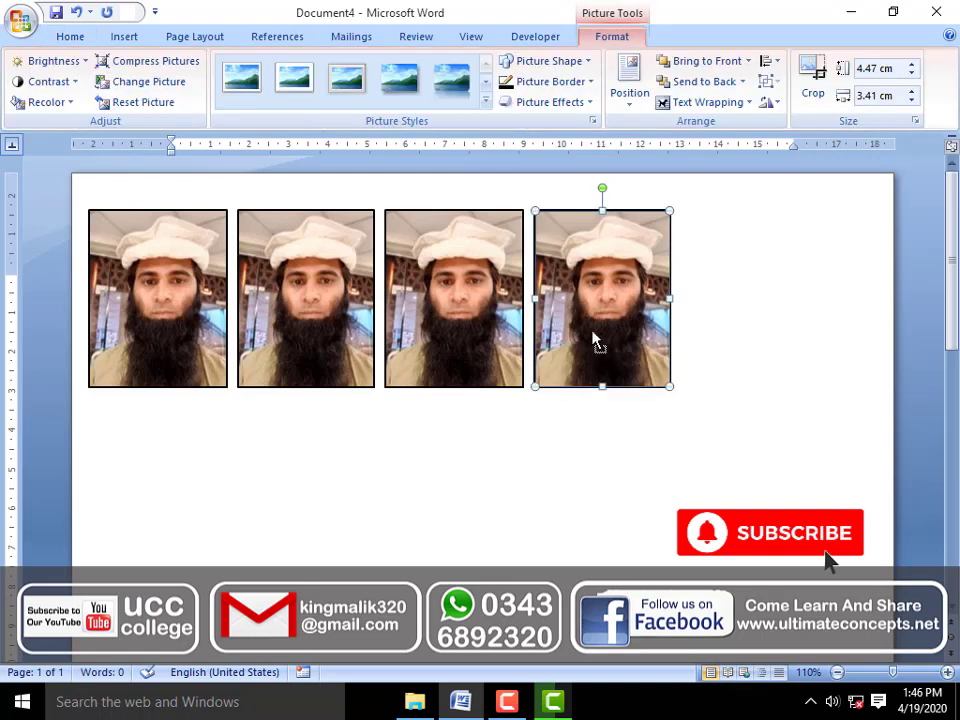
{"action": "mouse_move", "coordinate": [593, 341]}
{"action": "left_mouse_down"}
{"action": "mouse_move", "coordinate": [748, 330]}
{"action": "mouse_move", "coordinate": [740, 332]}
{"action": "left_mouse_up"}
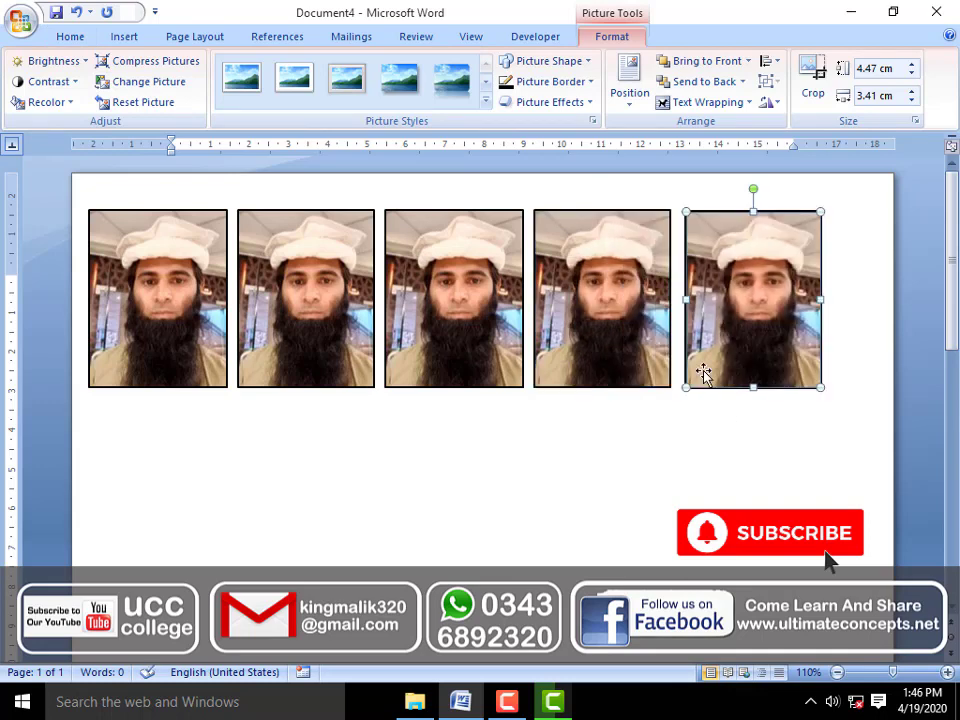
Select all five photos and nudge the row right to centre it on the page
{"action": "left_click", "coordinate": [602, 297], "text": "shift"}
{"action": "left_click", "coordinate": [450, 300], "text": "shift"}
{"action": "left_click", "coordinate": [313, 300], "text": "shift"}
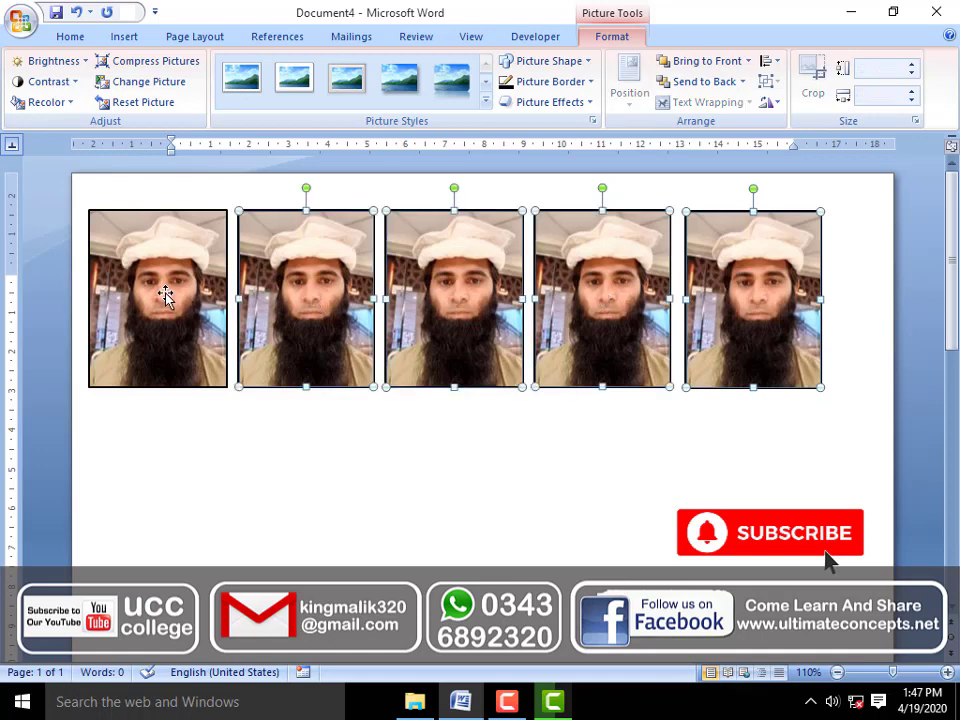
{"action": "left_click", "coordinate": [178, 302], "text": "shift"}
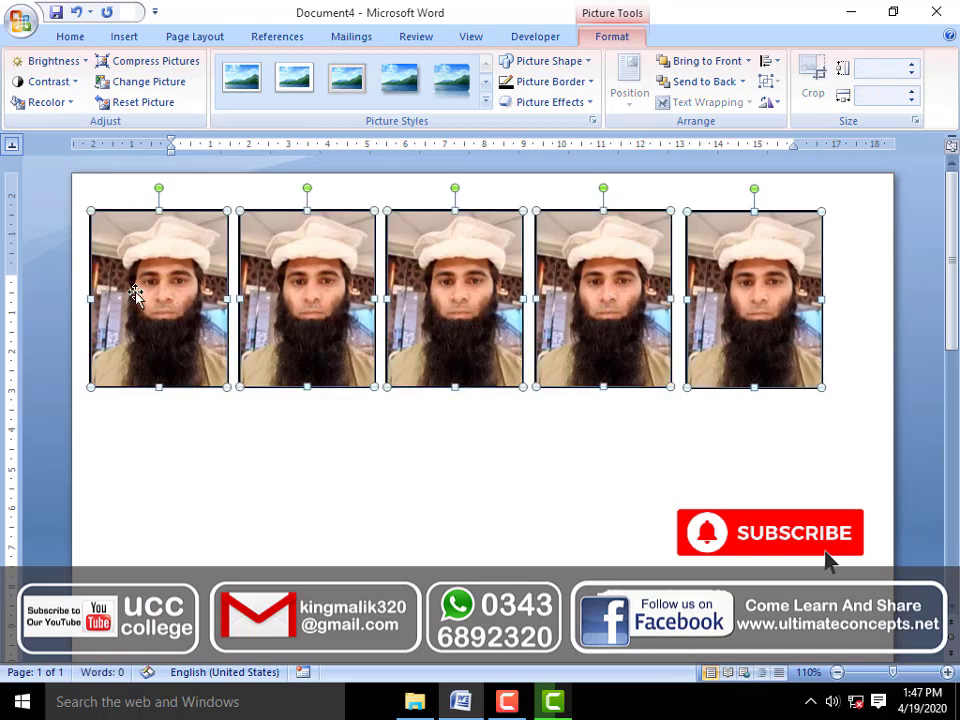
{"action": "key", "text": "Right"}
{"action": "key", "text": "Right"}
{"action": "key", "text": "Right"}
{"action": "key", "text": "Right"}
{"action": "key", "text": "Right"}
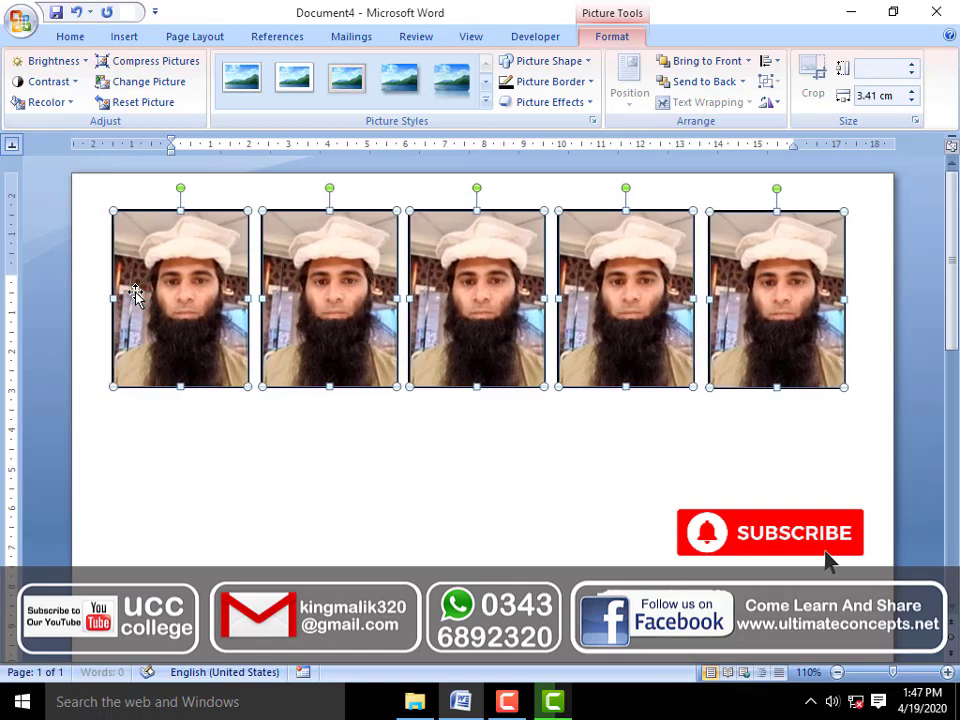
{"action": "key", "text": "Right"}
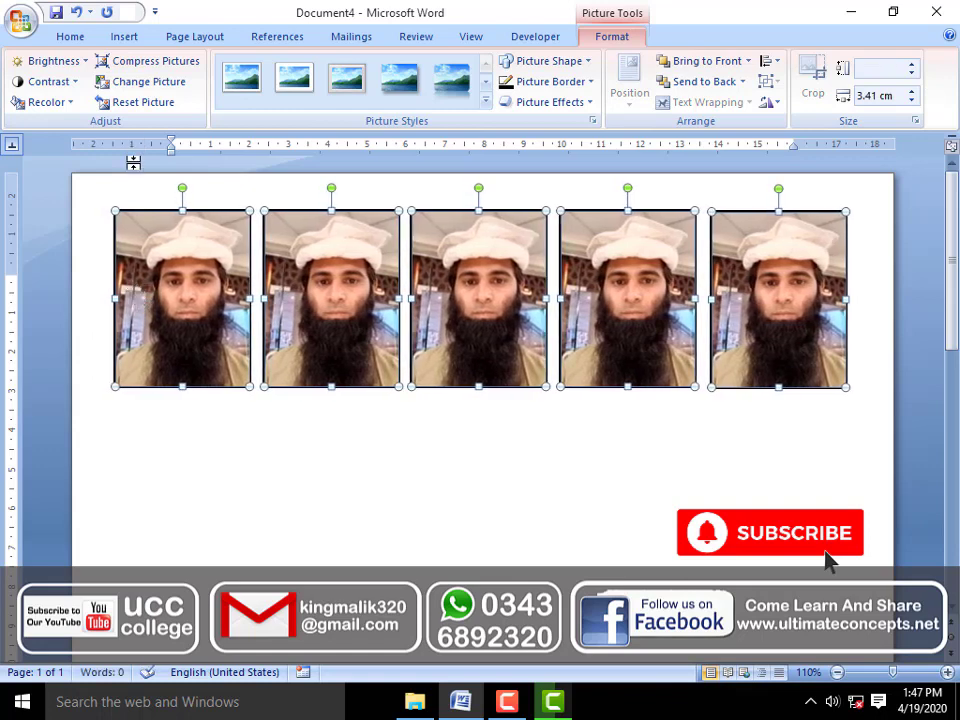
Duplicate the row downward, pasting three more rows of five photos below
{"action": "scroll", "coordinate": [336, 425], "scroll_direction": "down", "scroll_amount": 2}
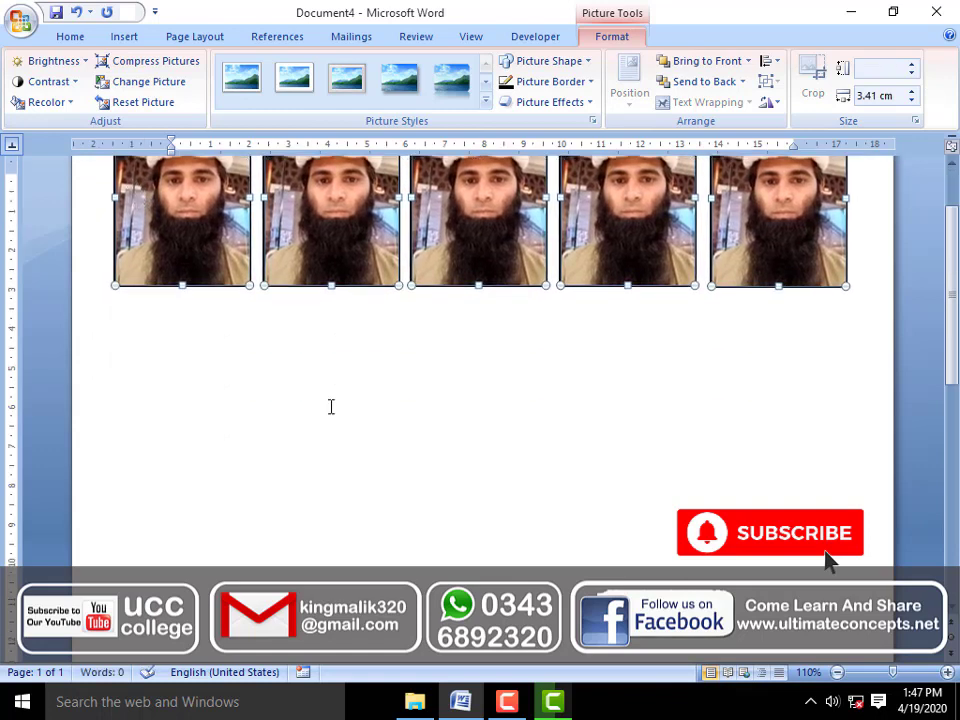
{"action": "scroll", "coordinate": [154, 212], "scroll_direction": "down", "scroll_amount": 2}
{"action": "left_click_drag", "start_coordinate": [236, 182], "coordinate": [230, 378]}
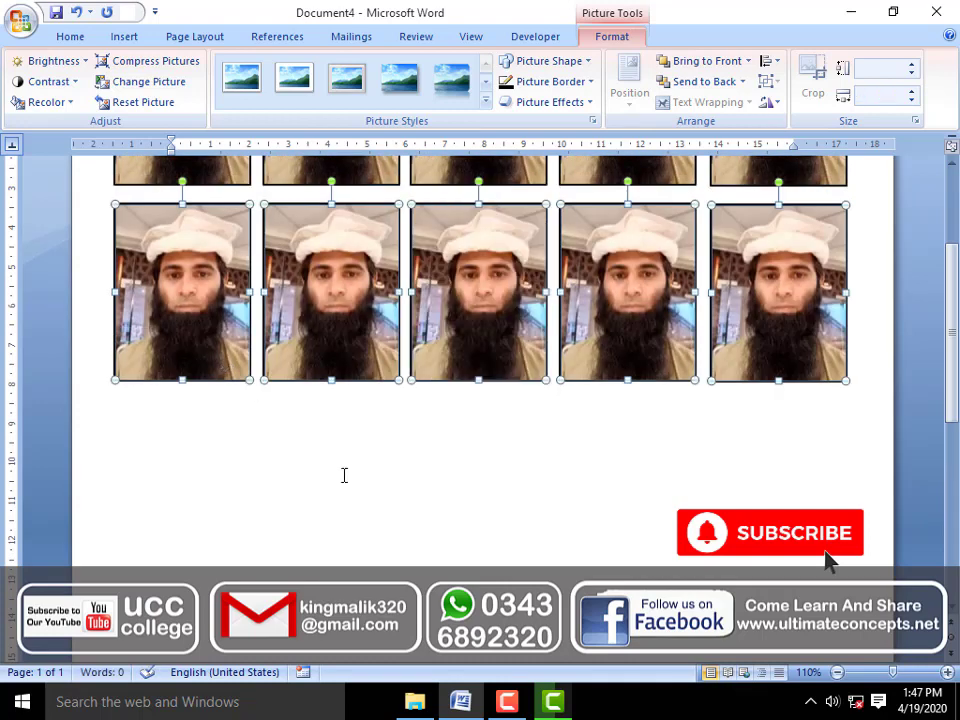
{"action": "scroll", "coordinate": [344, 475], "scroll_direction": "up", "scroll_amount": 2}
{"action": "scroll", "coordinate": [343, 474], "scroll_direction": "down", "scroll_amount": 1}
{"action": "scroll", "coordinate": [343, 474], "scroll_direction": "down", "scroll_amount": 3}
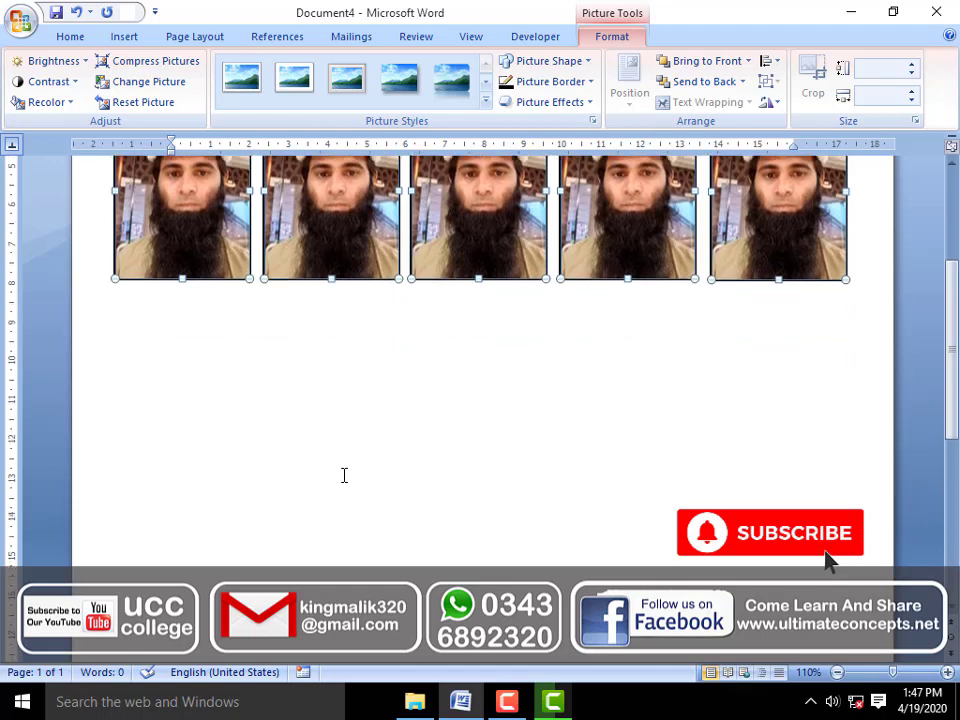
{"action": "scroll", "coordinate": [206, 268], "scroll_direction": "down", "scroll_amount": 1}
{"action": "scroll", "coordinate": [204, 300], "scroll_direction": "up", "scroll_amount": 2}
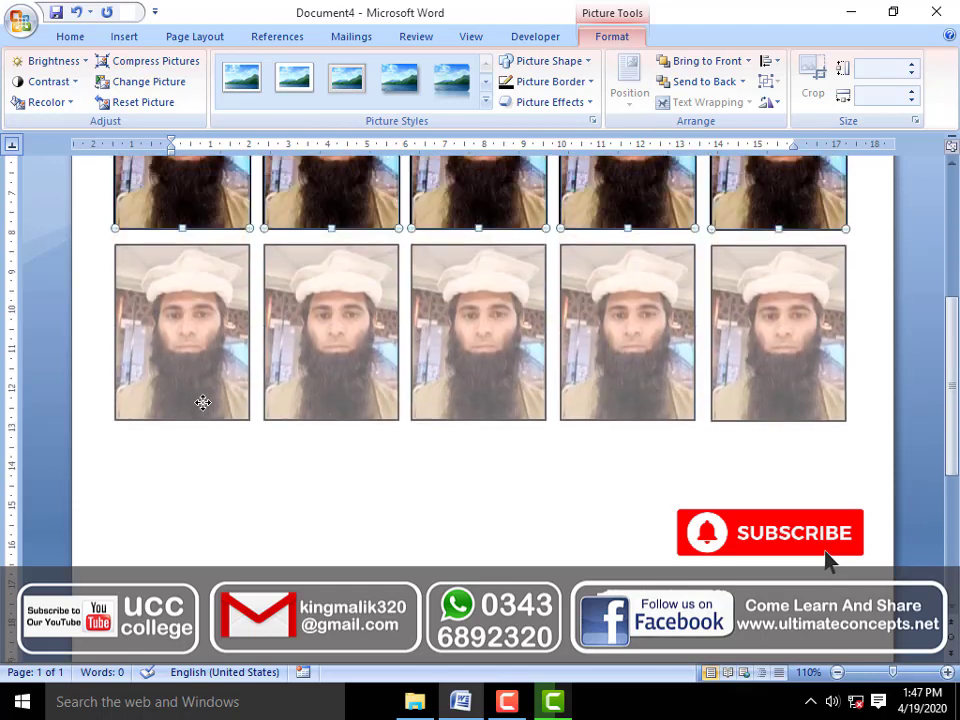
{"action": "scroll", "coordinate": [262, 464], "scroll_direction": "down", "scroll_amount": 2}
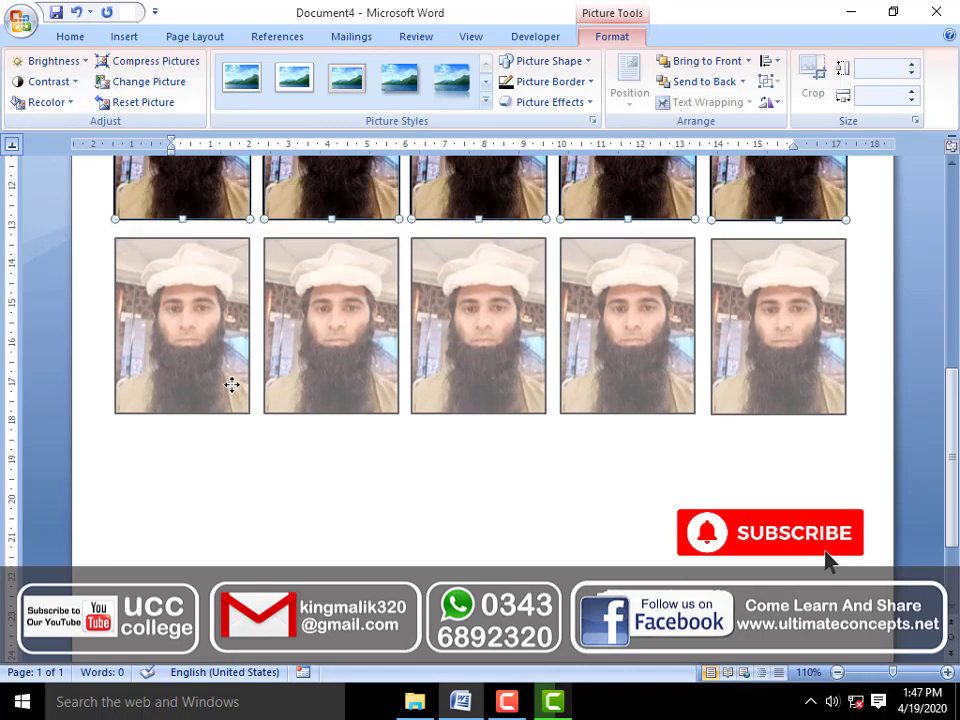
{"action": "scroll", "coordinate": [315, 444], "scroll_direction": "down", "scroll_amount": 3}
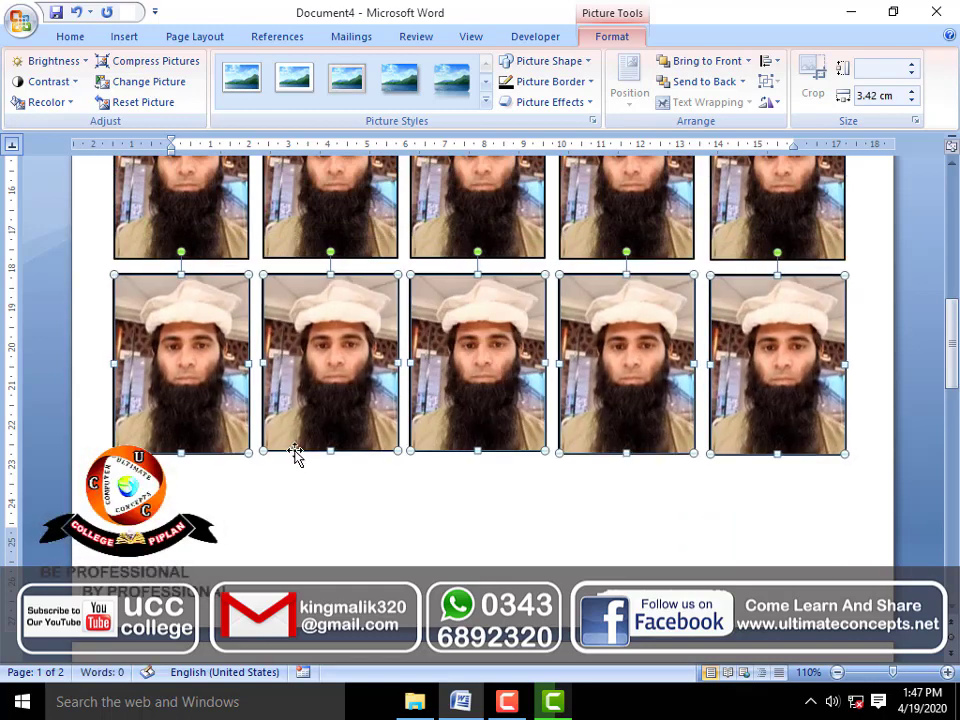
{"action": "key", "text": "ctrl+v"}
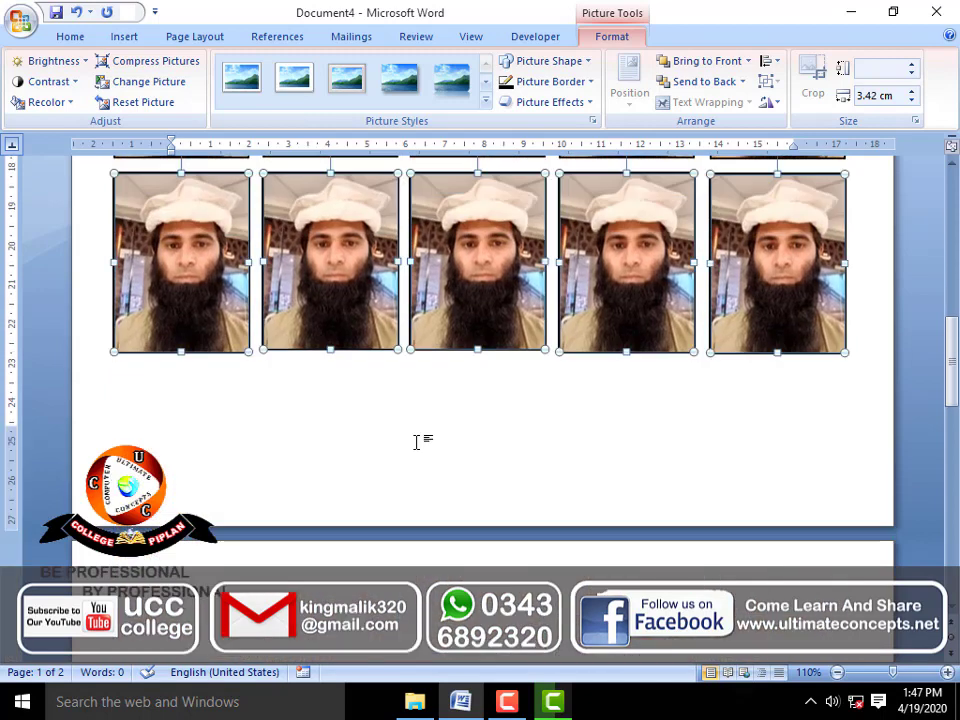
{"action": "key", "text": "ctrl+v"}
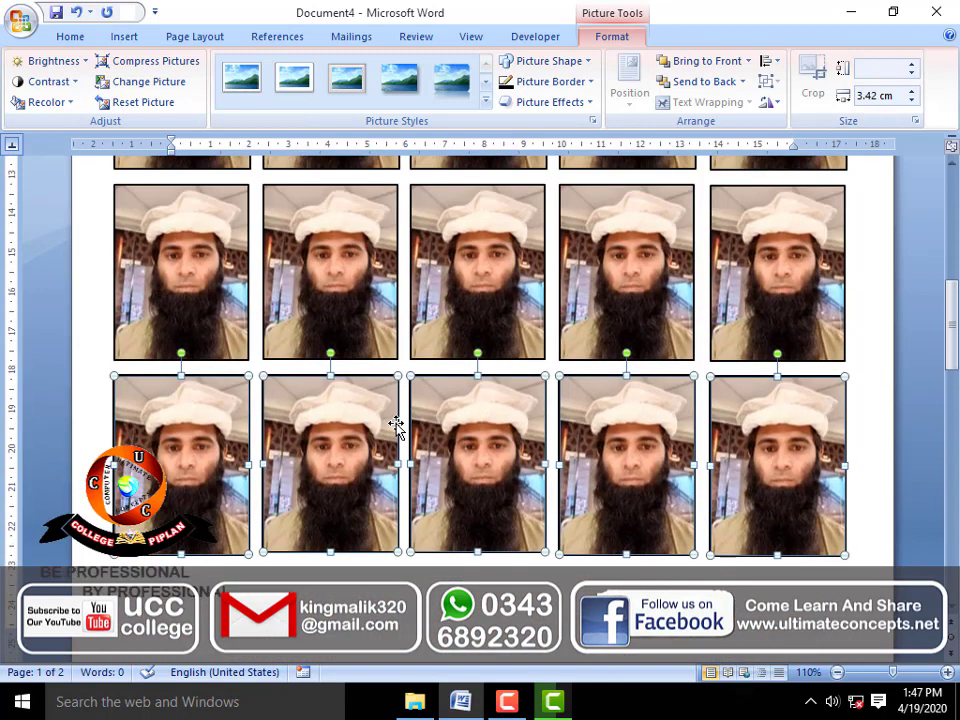
{"action": "key", "text": "ctrl+v"}
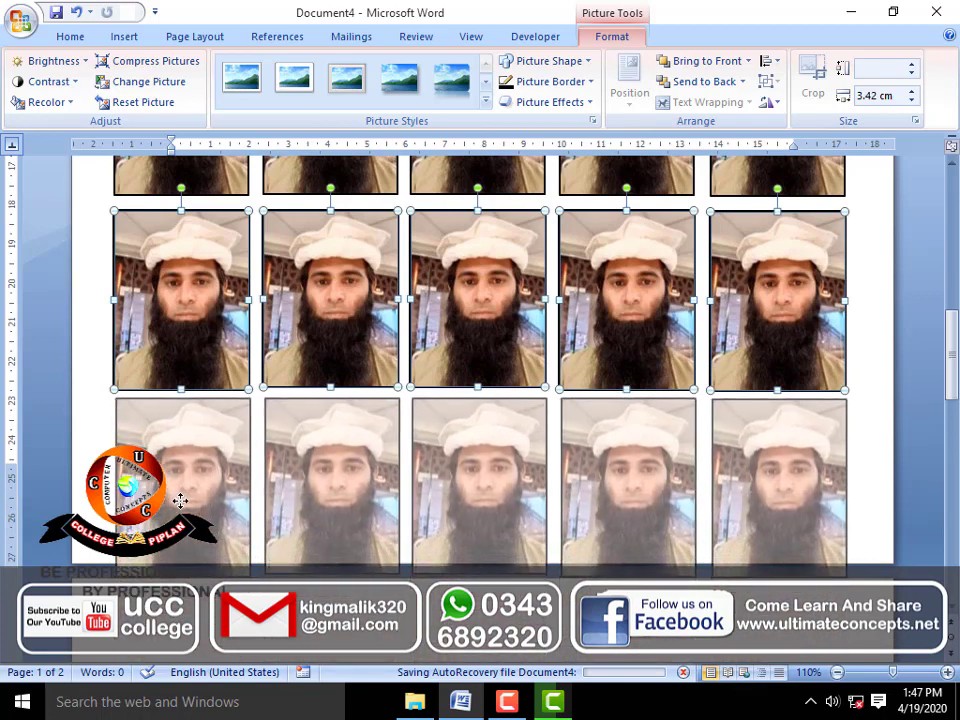
Select all five photos of the second row and nudge it up toward the first
{"action": "scroll", "coordinate": [288, 478], "scroll_direction": "up", "scroll_amount": 3}
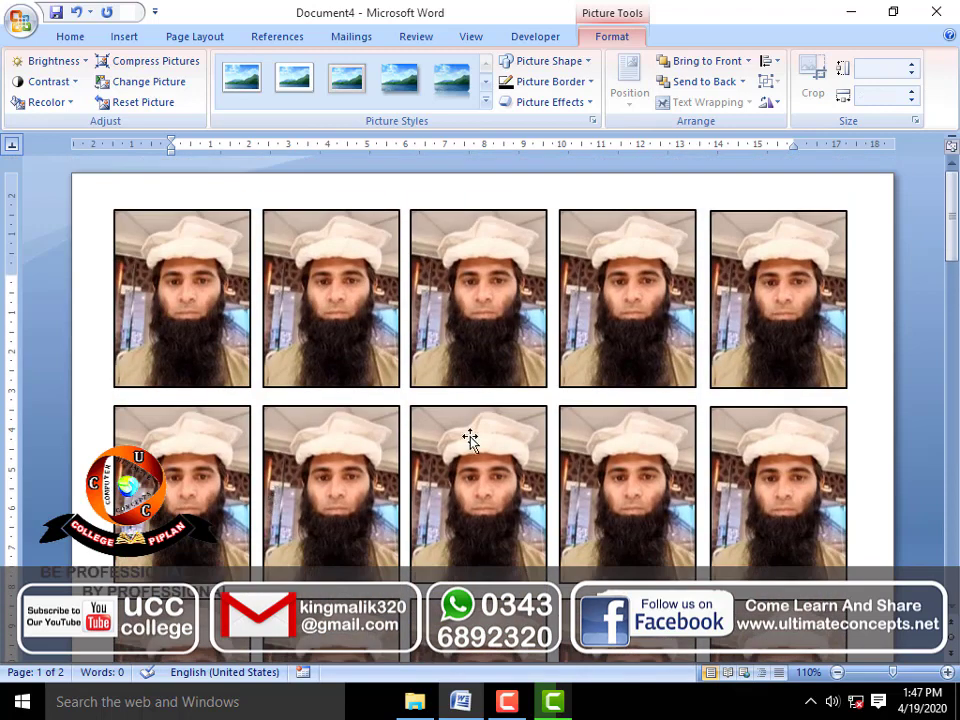
{"action": "left_click", "coordinate": [770, 449]}
{"action": "left_click", "coordinate": [610, 460], "text": "ctrl"}
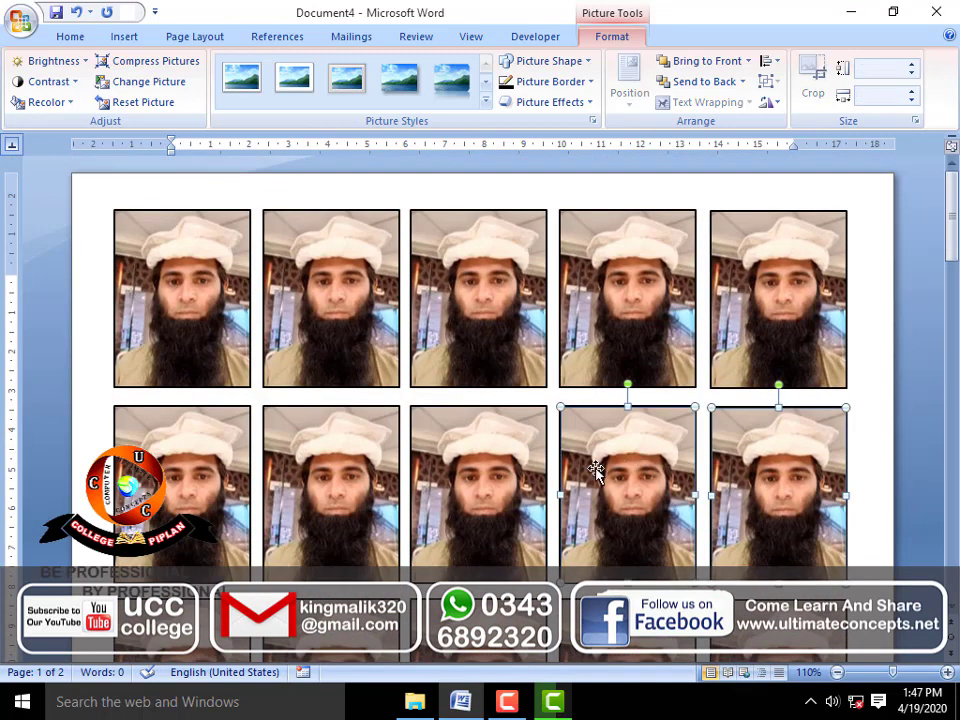
{"action": "left_click", "coordinate": [470, 465], "text": "ctrl"}
{"action": "left_click", "coordinate": [320, 465], "text": "ctrl"}
{"action": "left_click", "coordinate": [249, 468], "text": "ctrl"}
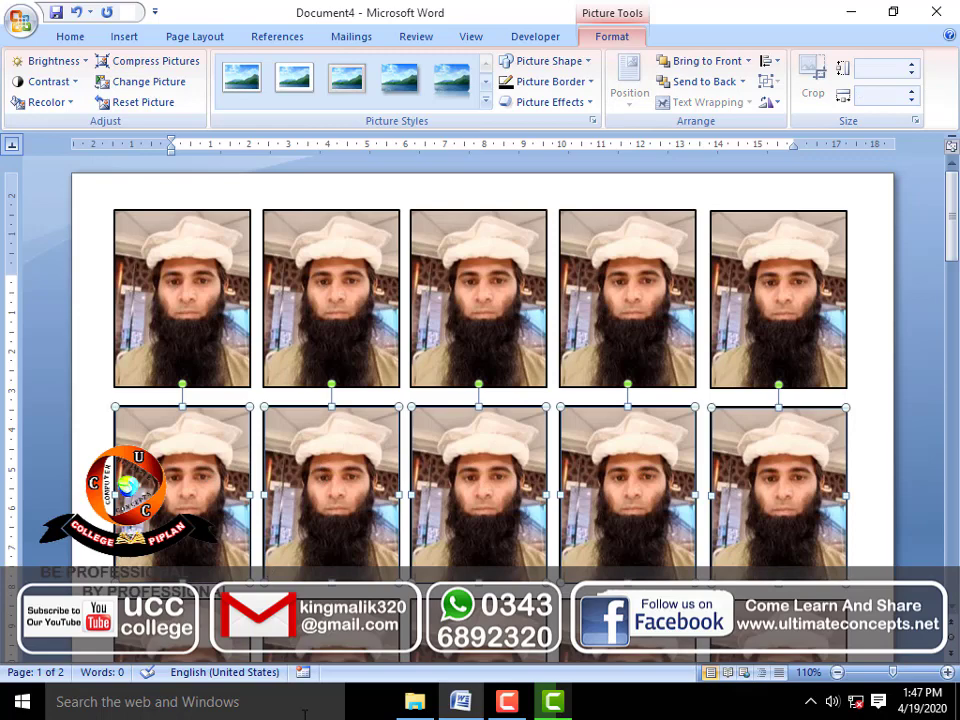
{"action": "key", "text": "Up"}
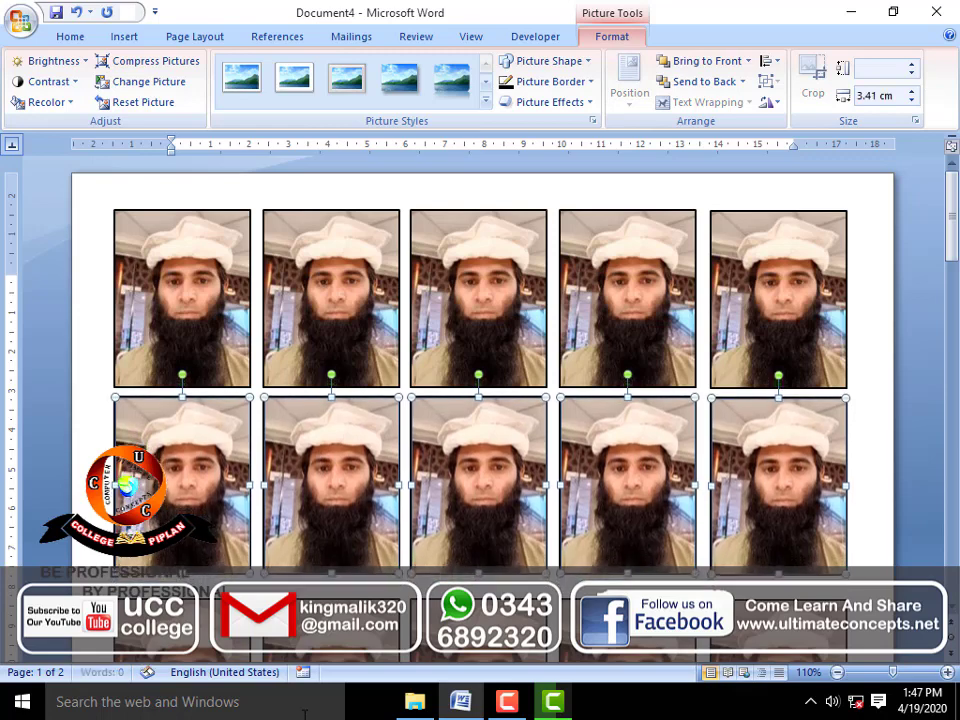
Reselect the second row after scrolling and nudge it up two more steps
{"action": "scroll", "coordinate": [387, 430], "scroll_direction": "down", "scroll_amount": 5}
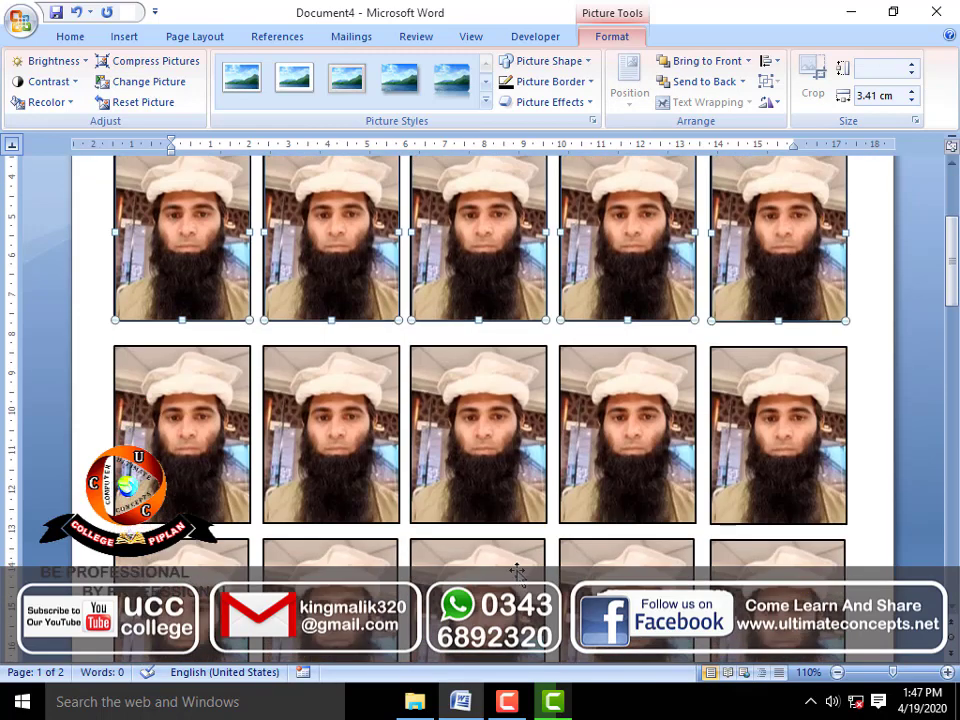
{"action": "left_click", "coordinate": [782, 445]}
{"action": "left_click", "coordinate": [630, 446], "text": "ctrl"}
{"action": "left_click", "coordinate": [506, 444], "text": "ctrl"}
{"action": "left_click", "coordinate": [369, 450], "text": "ctrl"}
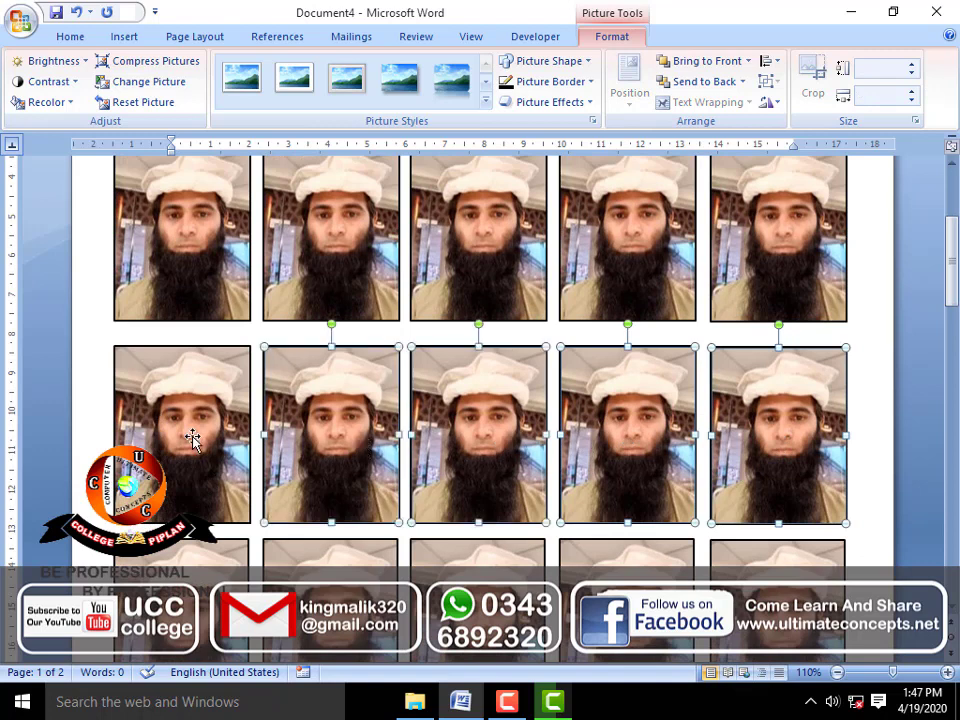
{"action": "left_click", "coordinate": [193, 440], "text": "ctrl"}
{"action": "key", "text": "Up"}
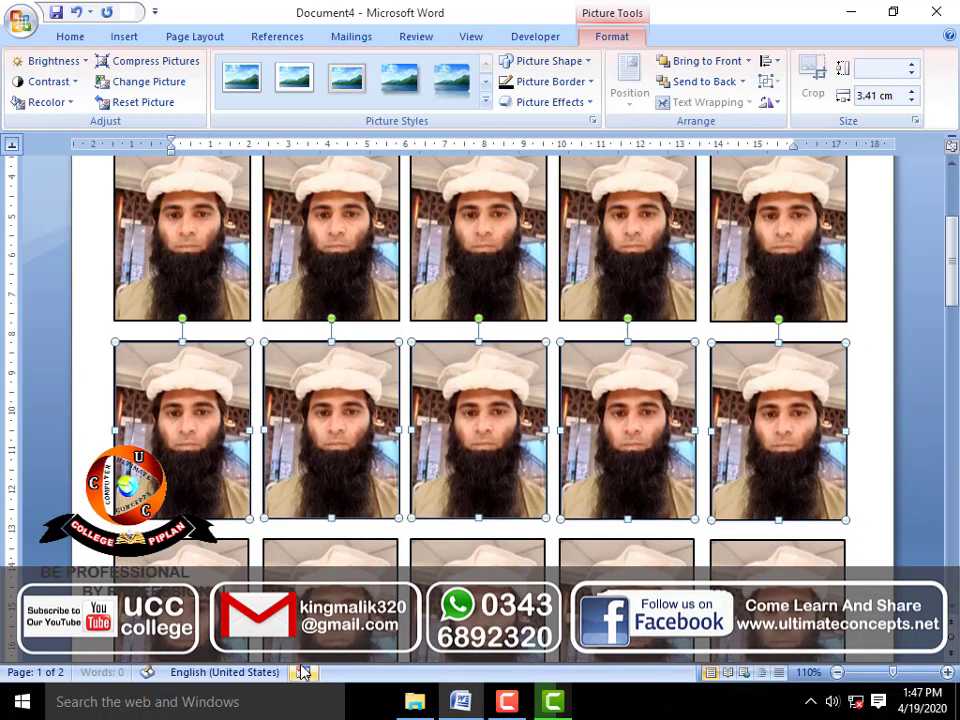
{"action": "key", "text": "Up"}
{"action": "key", "text": "Up"}
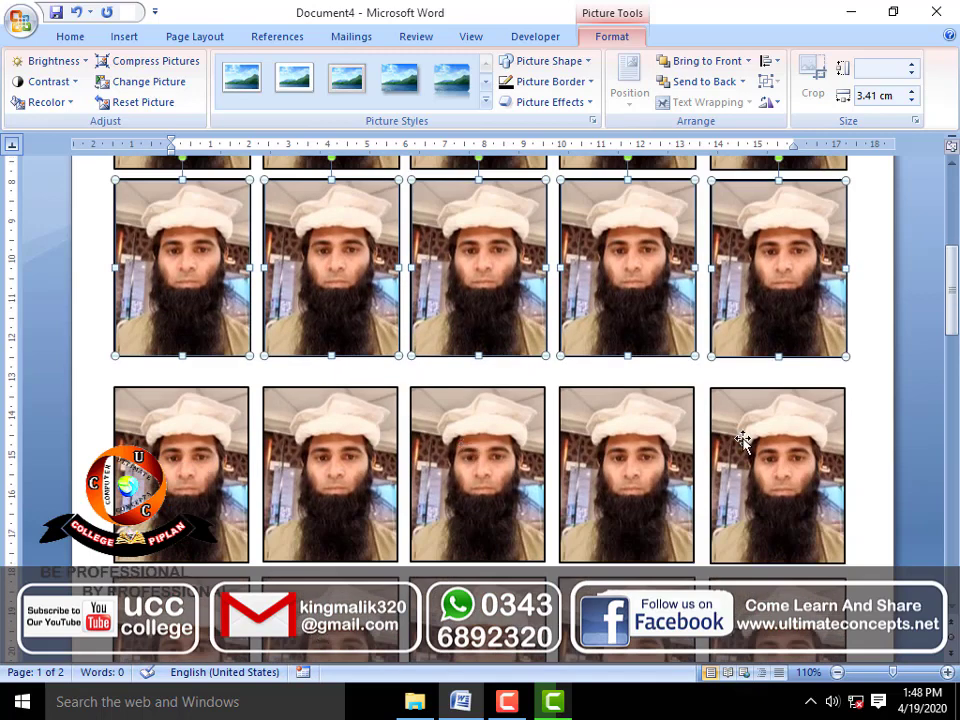
Select the next row's five photos and nudge them up three steps
{"action": "left_click", "coordinate": [746, 440]}
{"action": "left_click", "coordinate": [622, 447], "text": "ctrl"}
{"action": "left_click", "coordinate": [476, 445], "text": "ctrl"}
{"action": "left_click", "coordinate": [330, 445], "text": "ctrl"}
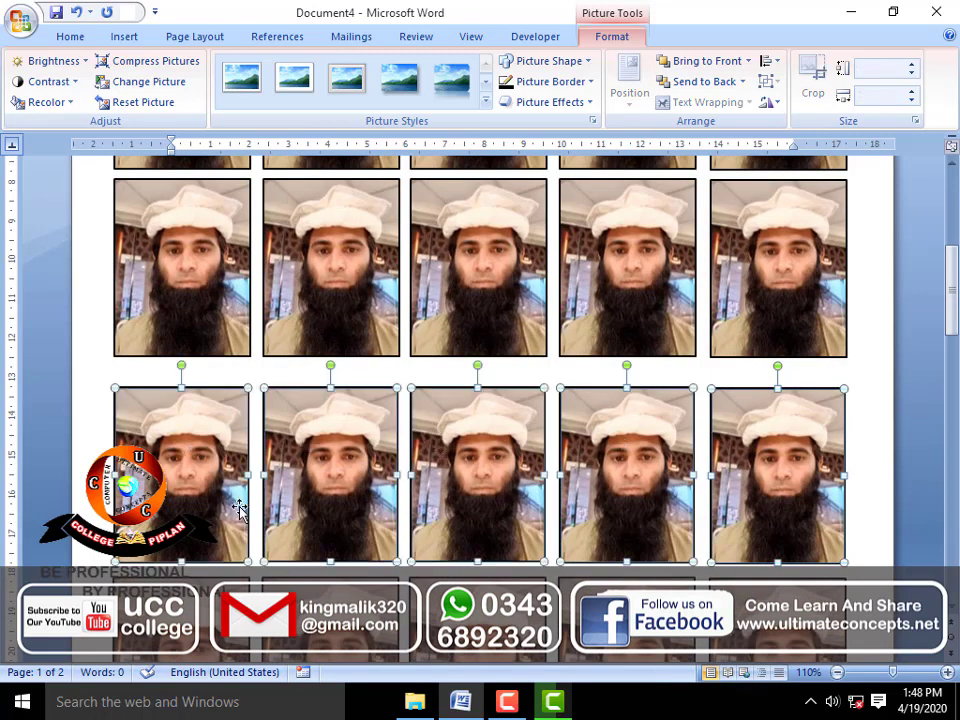
{"action": "left_click", "coordinate": [181, 445], "text": "ctrl"}
{"action": "key", "text": "Up"}
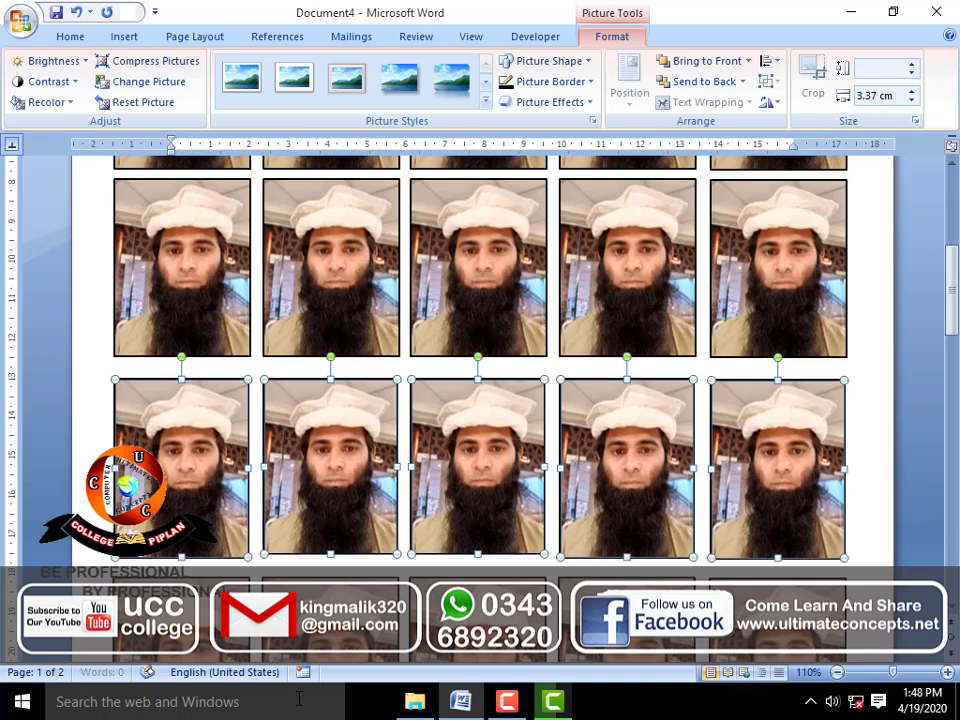
{"action": "key", "text": "Up"}
{"action": "key", "text": "Up"}
{"action": "key", "text": "Up"}
{"action": "key", "text": "Up"}
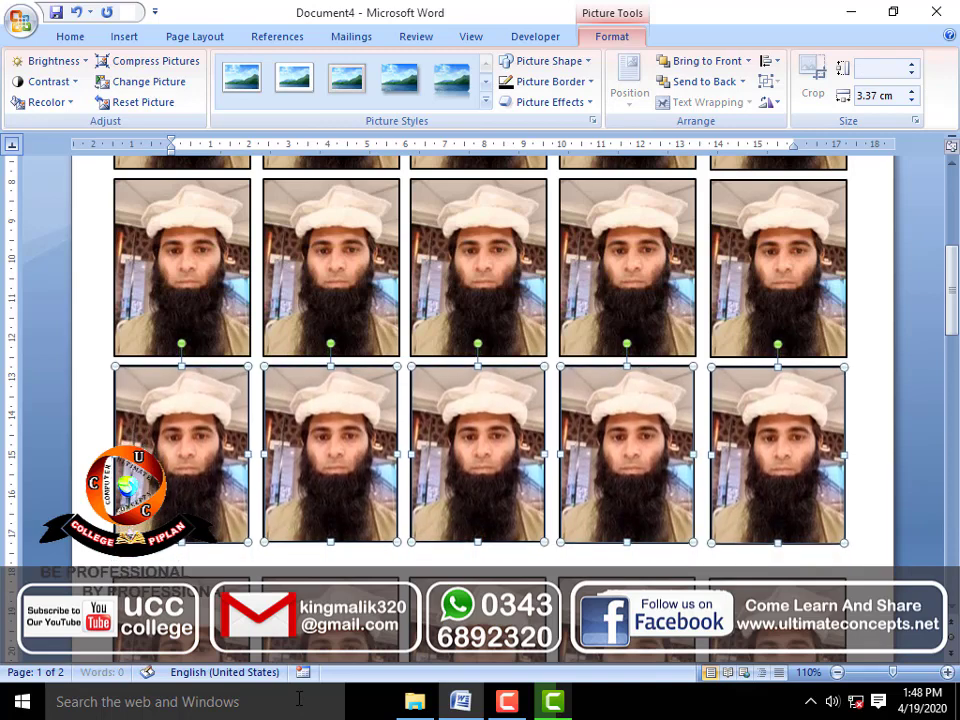
{"action": "key", "text": "Up"}
Select the following row's five photos and nudge them up three steps to close the gap
{"action": "scroll", "coordinate": [358, 570], "scroll_direction": "down", "scroll_amount": 3}
{"action": "scroll", "coordinate": [358, 570], "scroll_direction": "down", "scroll_amount": 3}
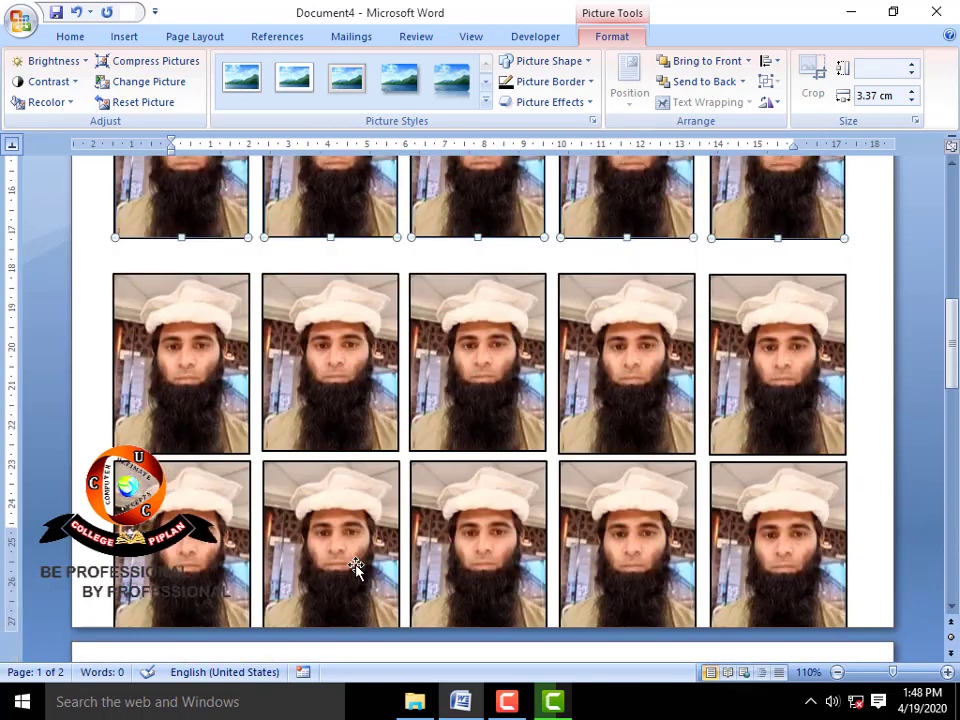
{"action": "left_click", "coordinate": [226, 430]}
{"action": "left_click", "coordinate": [332, 407], "text": "ctrl"}
{"action": "left_click", "coordinate": [467, 396], "text": "ctrl"}
{"action": "left_click", "coordinate": [626, 394], "text": "ctrl"}
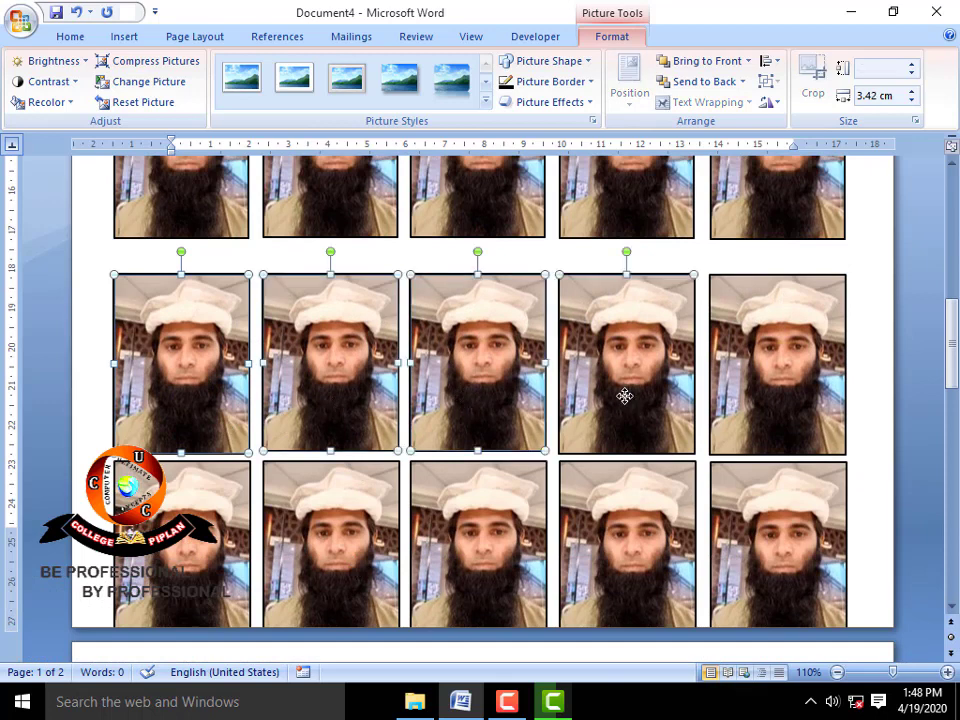
{"action": "left_click", "coordinate": [790, 393], "text": "ctrl"}
{"action": "key", "text": "Up"}
{"action": "key", "text": "Up"}
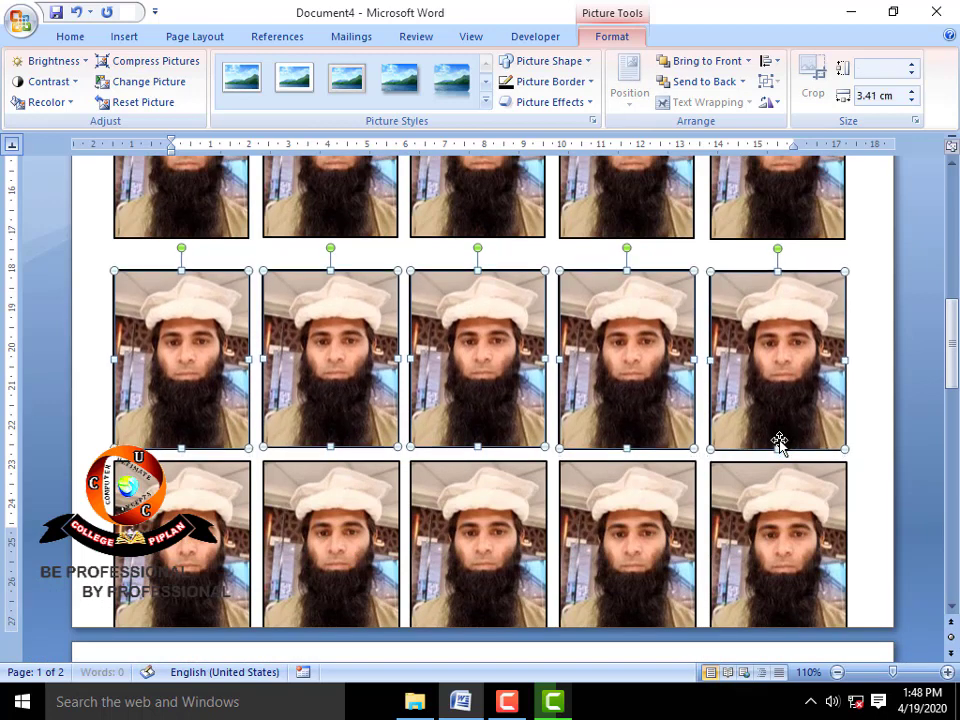
{"action": "key", "text": "Up"}
{"action": "key", "text": "Up"}
{"action": "key", "text": "Up"}
{"action": "key", "text": "Up"}
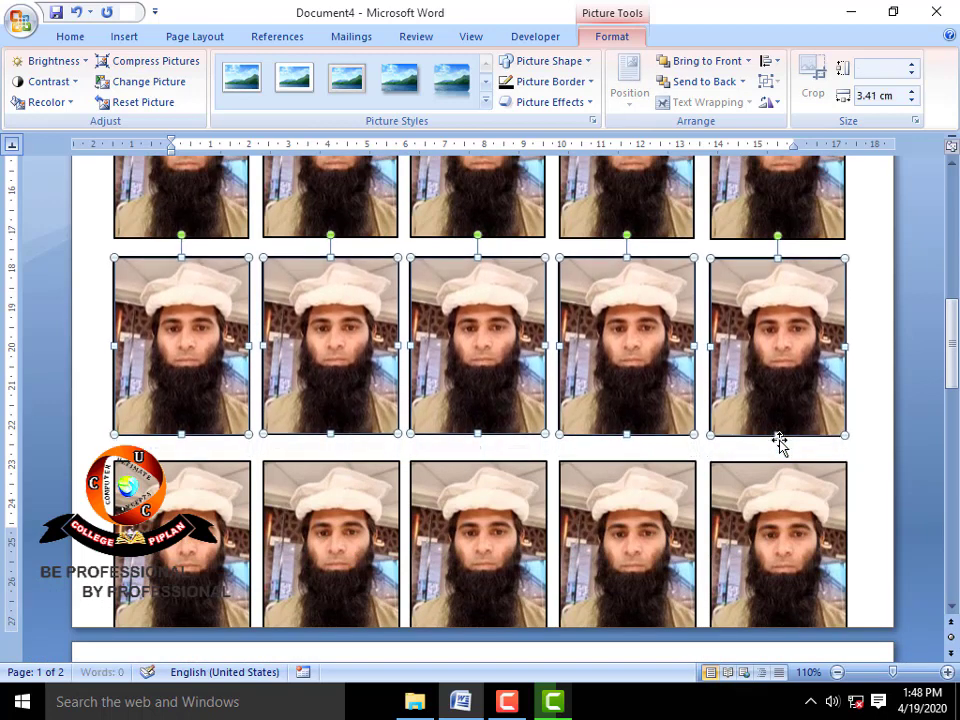
{"action": "key", "text": "Up"}
{"action": "key", "text": "Up"}
{"action": "key", "text": "Up"}
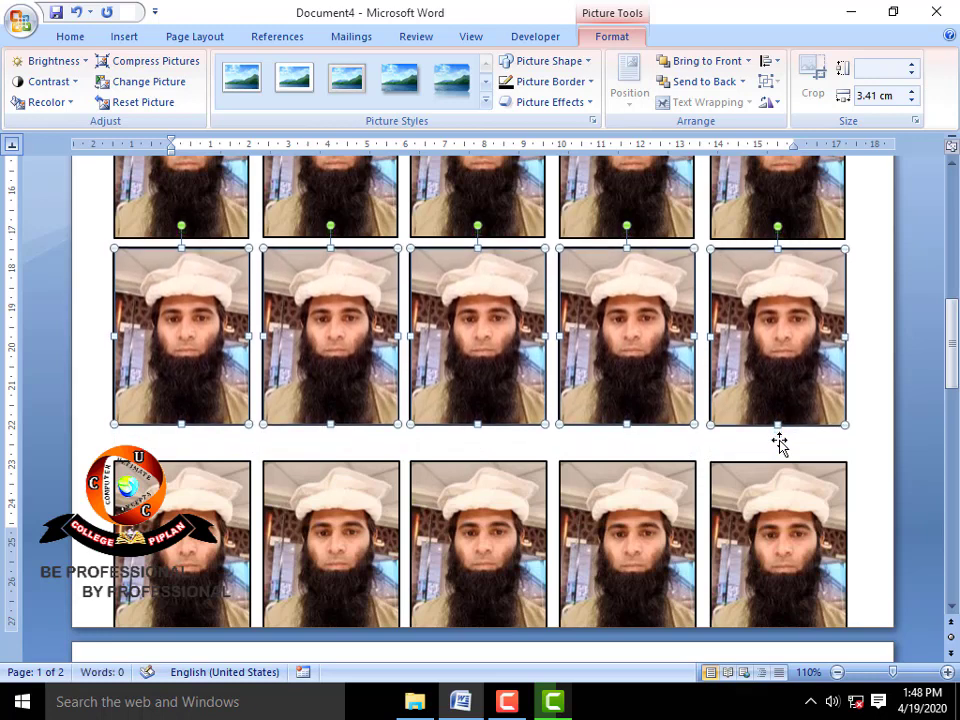
Select the bottom row's five photos and nudge them up four steps
{"action": "left_click", "coordinate": [756, 493]}
{"action": "left_click", "coordinate": [623, 527], "text": "shift"}
{"action": "left_click", "coordinate": [412, 527], "text": "shift"}
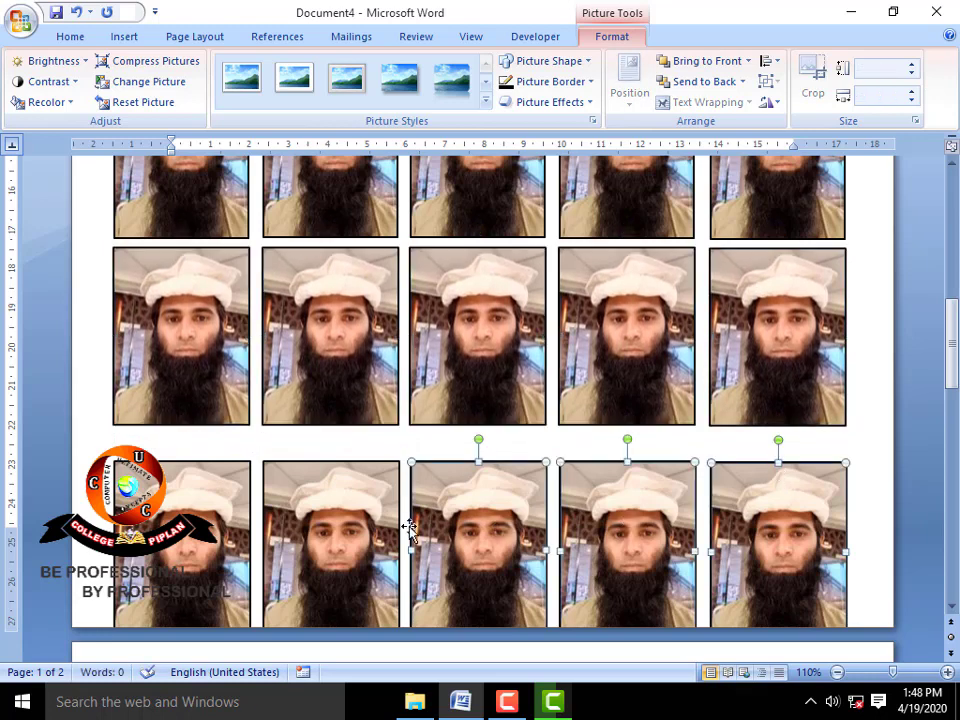
{"action": "left_click", "coordinate": [287, 520], "text": "shift"}
{"action": "left_click", "coordinate": [225, 525], "text": "shift"}
{"action": "key", "text": "Up"}
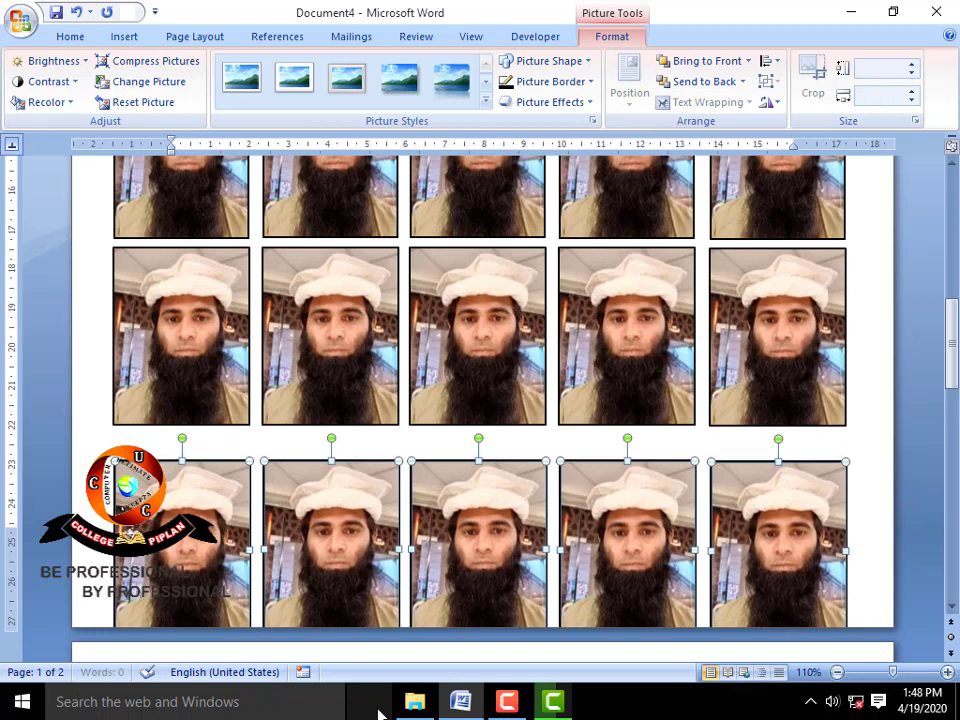
{"action": "key", "text": "Up"}
{"action": "key", "text": "Up"}
{"action": "key", "text": "Up"}
{"action": "key", "text": "Up"}
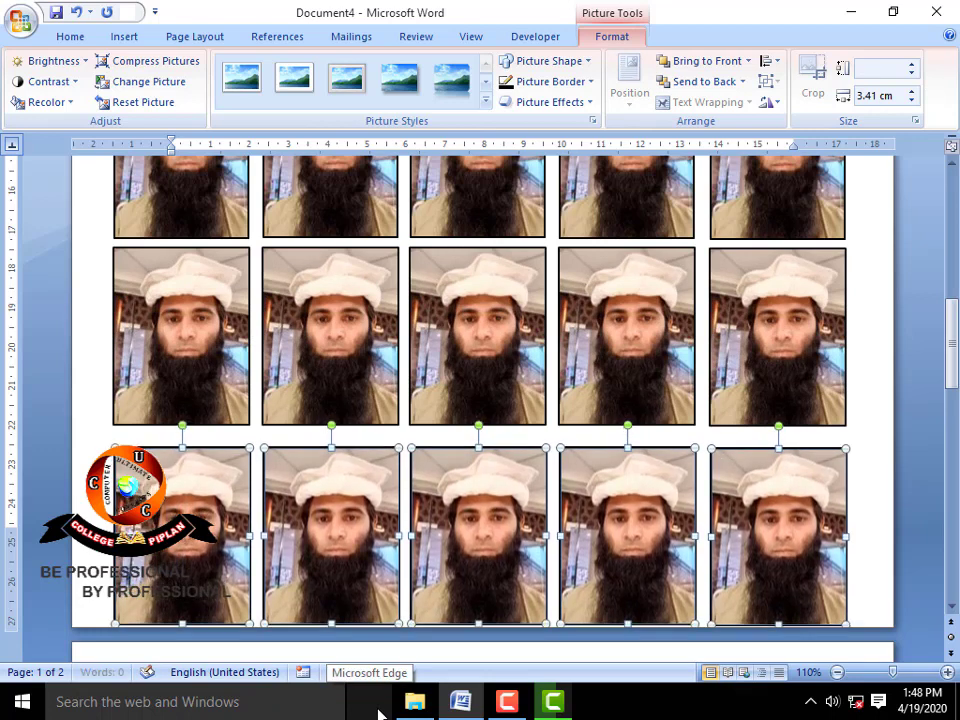
{"action": "key", "text": "Up"}
{"action": "key", "text": "Up"}
{"action": "key", "text": "Up"}
{"action": "key", "text": "Up"}
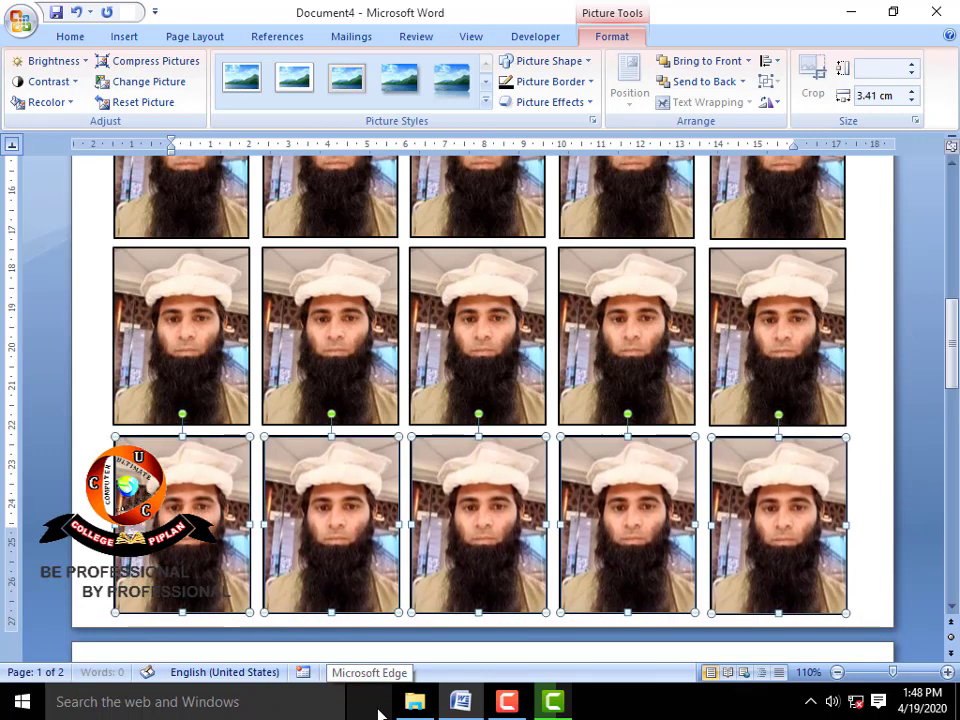
{"action": "key", "text": "Up"}
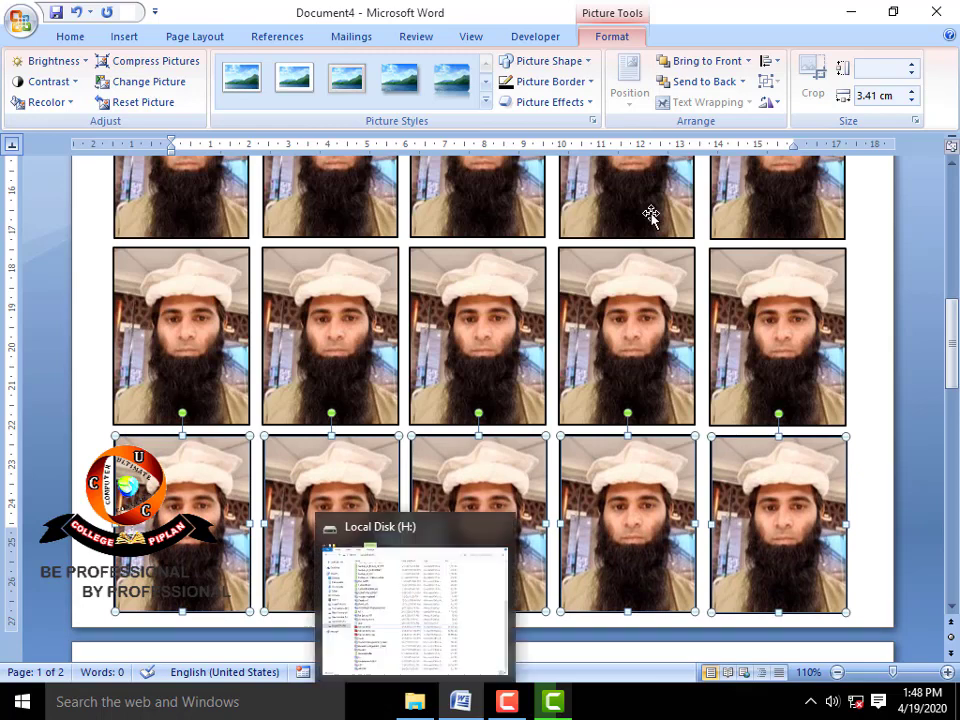
Zoom out with the zoom slider and scroll over the page to check the photo rows
{"action": "scroll", "coordinate": [650, 216], "scroll_direction": "up", "scroll_amount": 6}
{"action": "scroll", "coordinate": [656, 358], "scroll_direction": "up", "scroll_amount": 3}
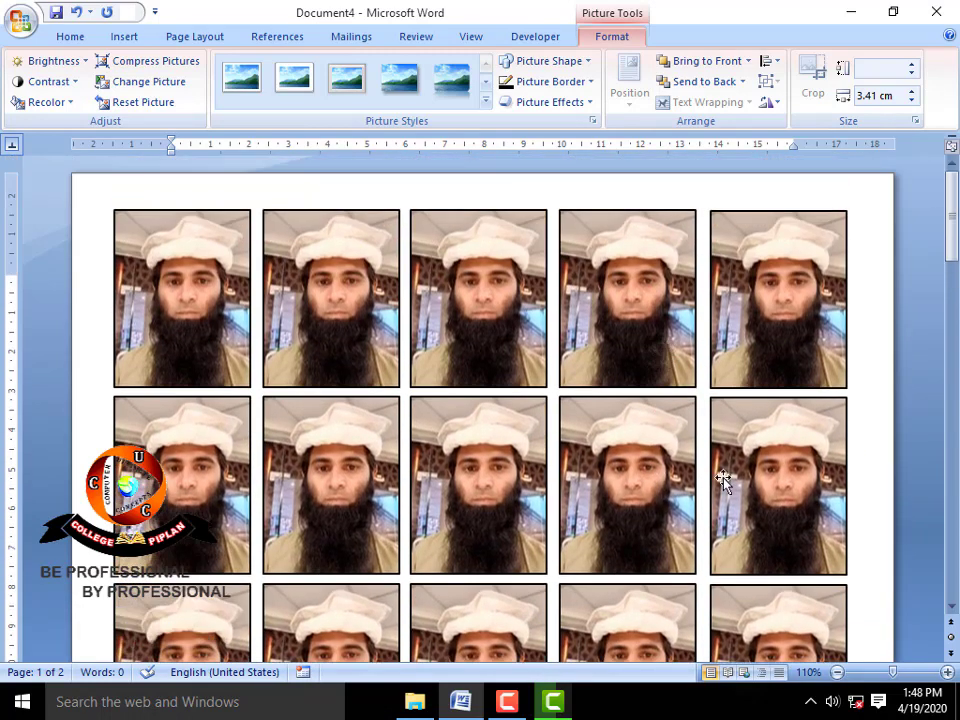
{"action": "left_click", "coordinate": [838, 672]}
{"action": "left_click", "coordinate": [838, 672]}
{"action": "scroll", "coordinate": [683, 440], "scroll_direction": "up", "scroll_amount": 3}
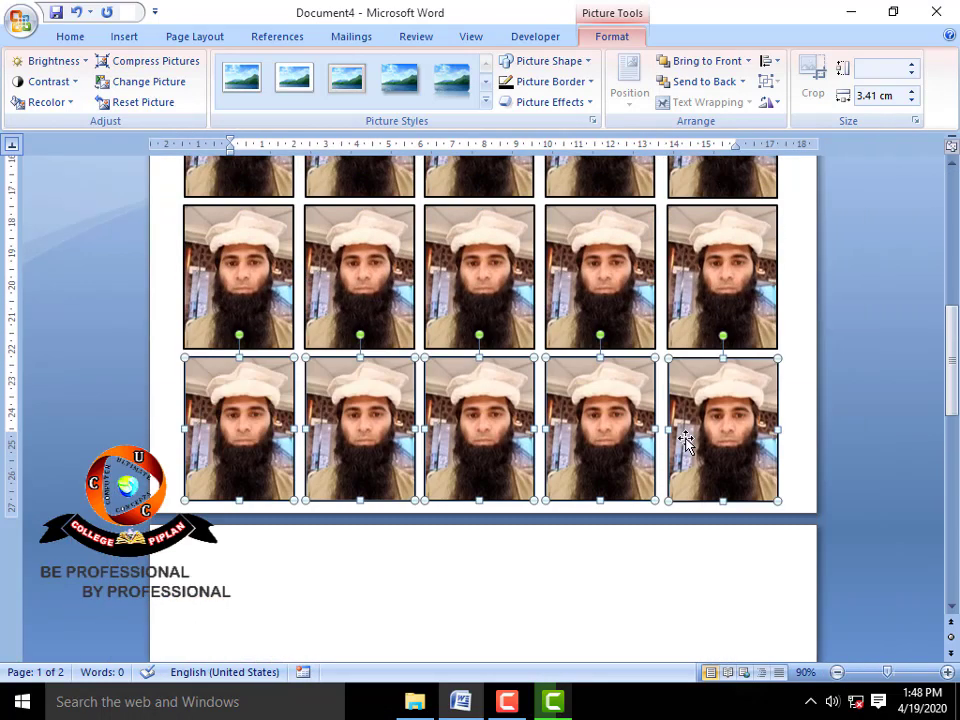
{"action": "scroll", "coordinate": [686, 443], "scroll_direction": "up", "scroll_amount": 1}
{"action": "scroll", "coordinate": [686, 443], "scroll_direction": "up", "scroll_amount": 1}
{"action": "scroll", "coordinate": [686, 440], "scroll_direction": "down", "scroll_amount": 1}
{"action": "scroll", "coordinate": [686, 440], "scroll_direction": "down", "scroll_amount": 2}
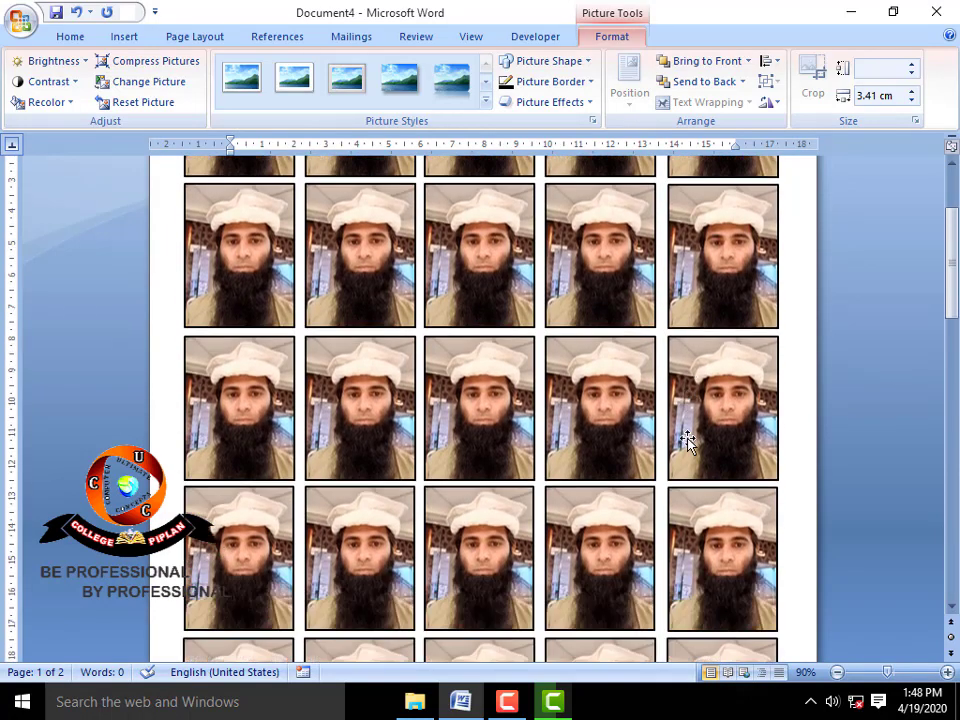
{"action": "scroll", "coordinate": [686, 440], "scroll_direction": "down", "scroll_amount": 1}
{"action": "scroll", "coordinate": [688, 362], "scroll_direction": "down", "scroll_amount": 5}
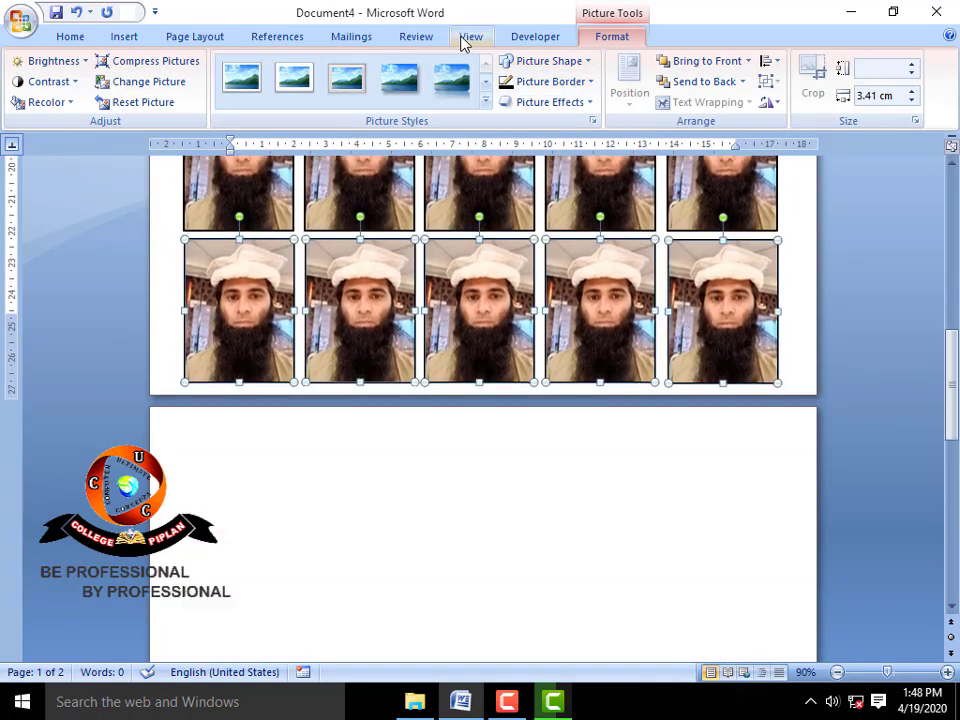
Switch to One Page view and deselect the bottom row to show the full 5×6 grid
{"action": "left_click", "coordinate": [468, 38]}
{"action": "left_click", "coordinate": [558, 61]}
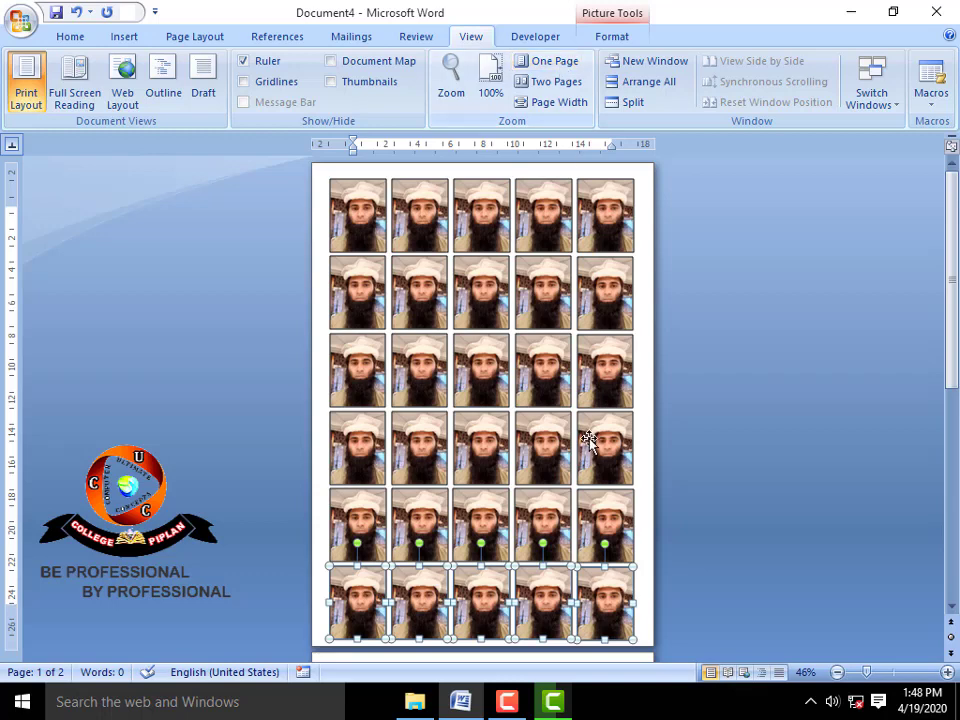
{"action": "left_click", "coordinate": [643, 242]}
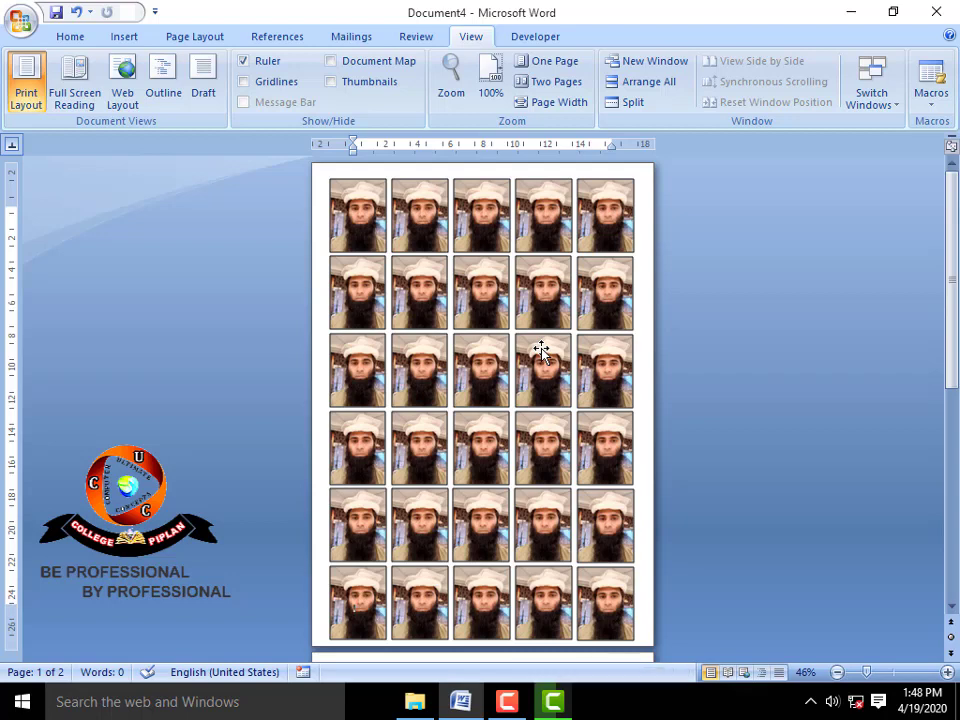
{"action": "key", "text": "ctrl+F2"}
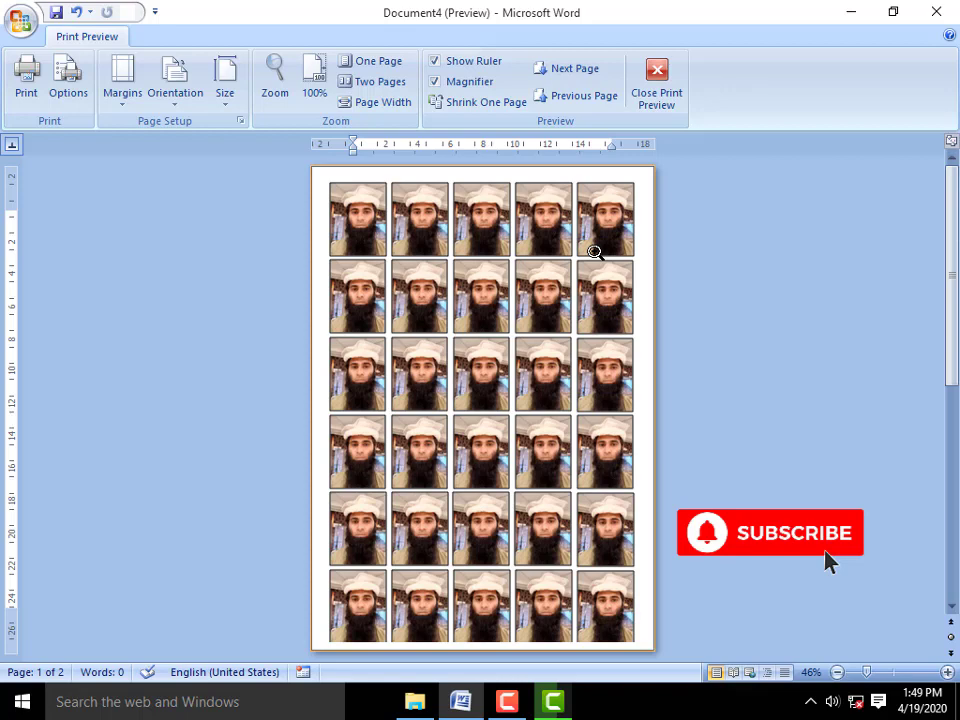
{"action": "left_click", "coordinate": [658, 78]}
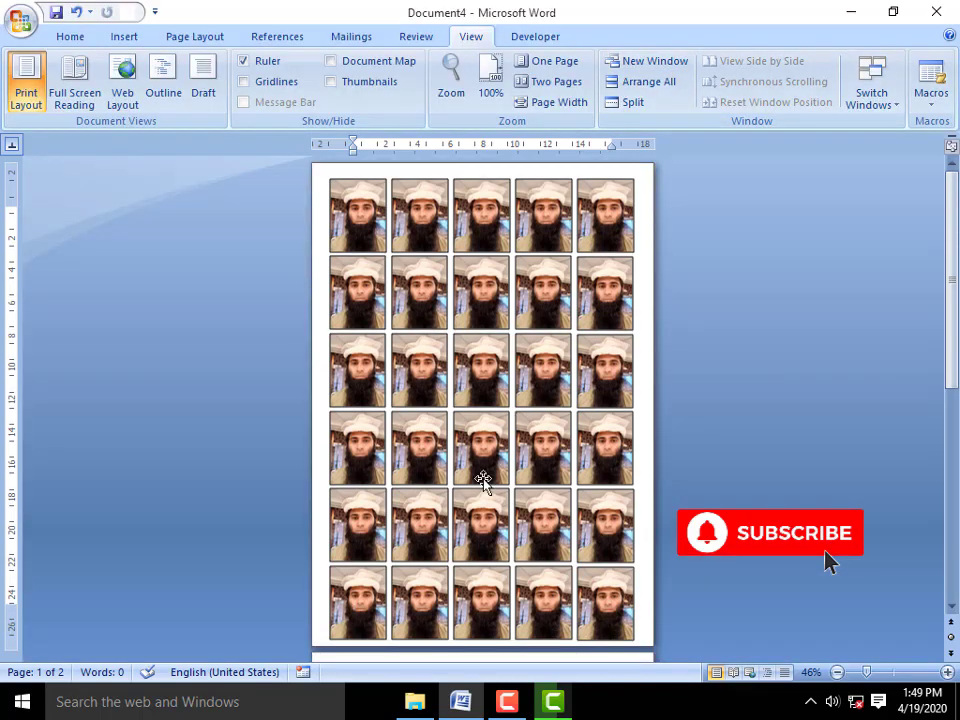